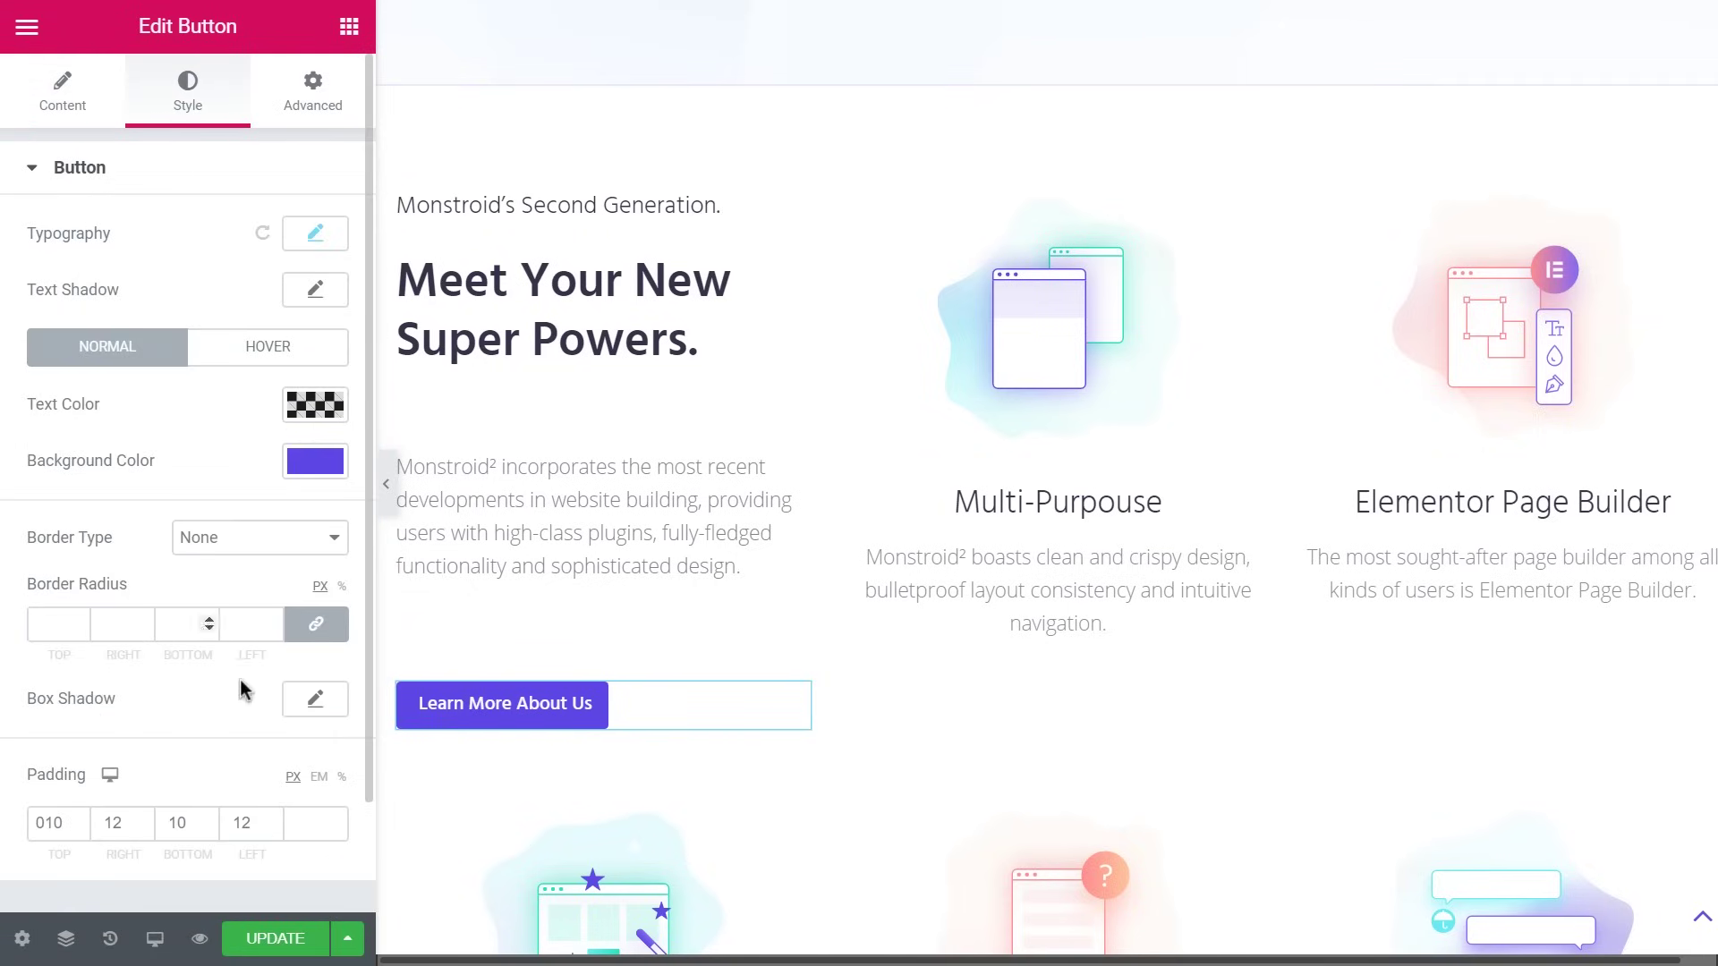
- Give the button an inset light purple shadow: horizontal 100, vertical 3, blur 90, spread -33
{"action": "left_click", "coordinate": [314, 698]}
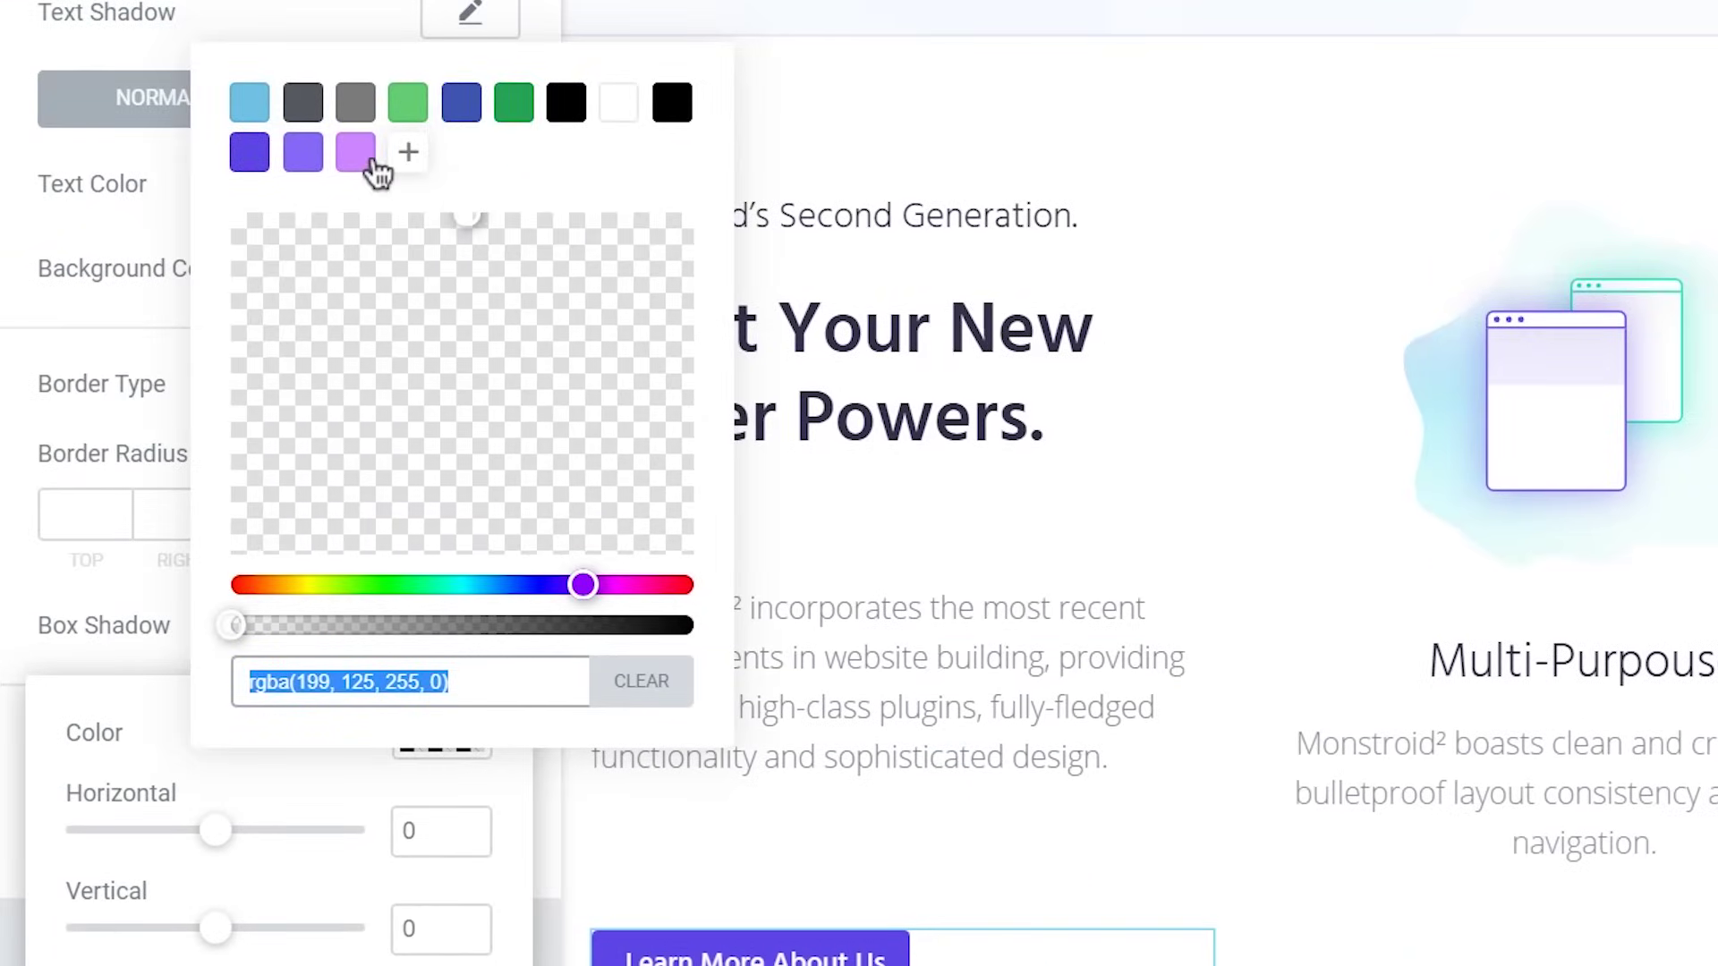
{"action": "left_click", "coordinate": [358, 153]}
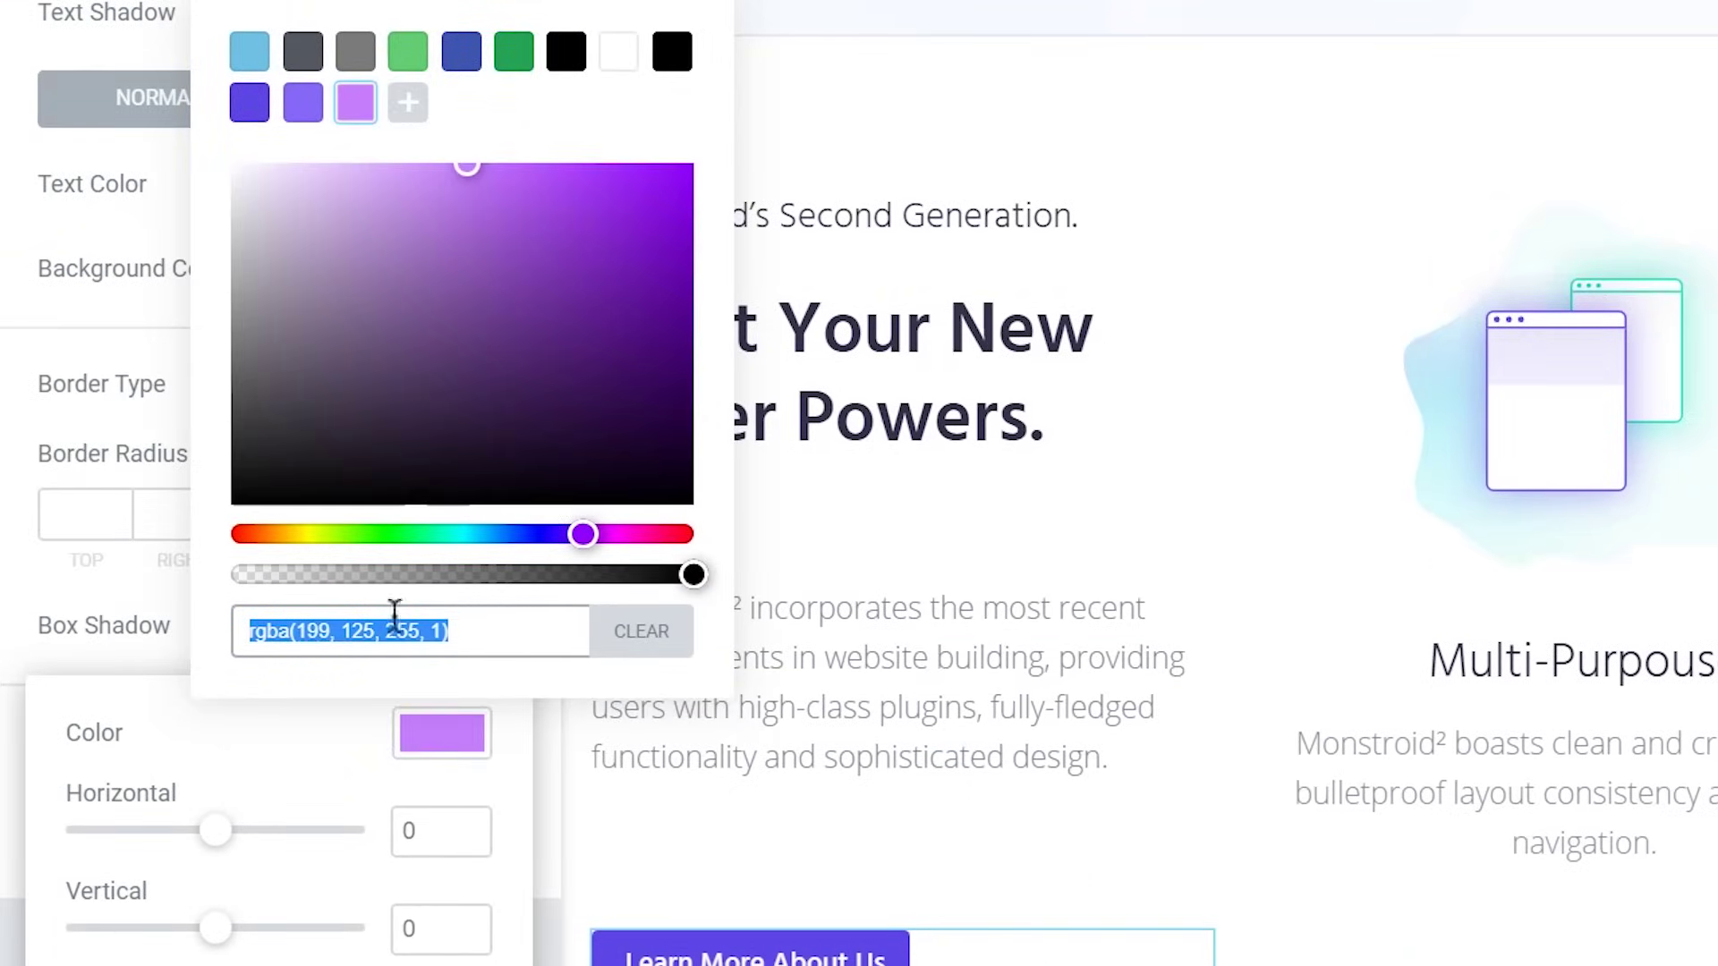
{"action": "left_click", "coordinate": [375, 826]}
{"action": "left_click", "coordinate": [376, 865]}
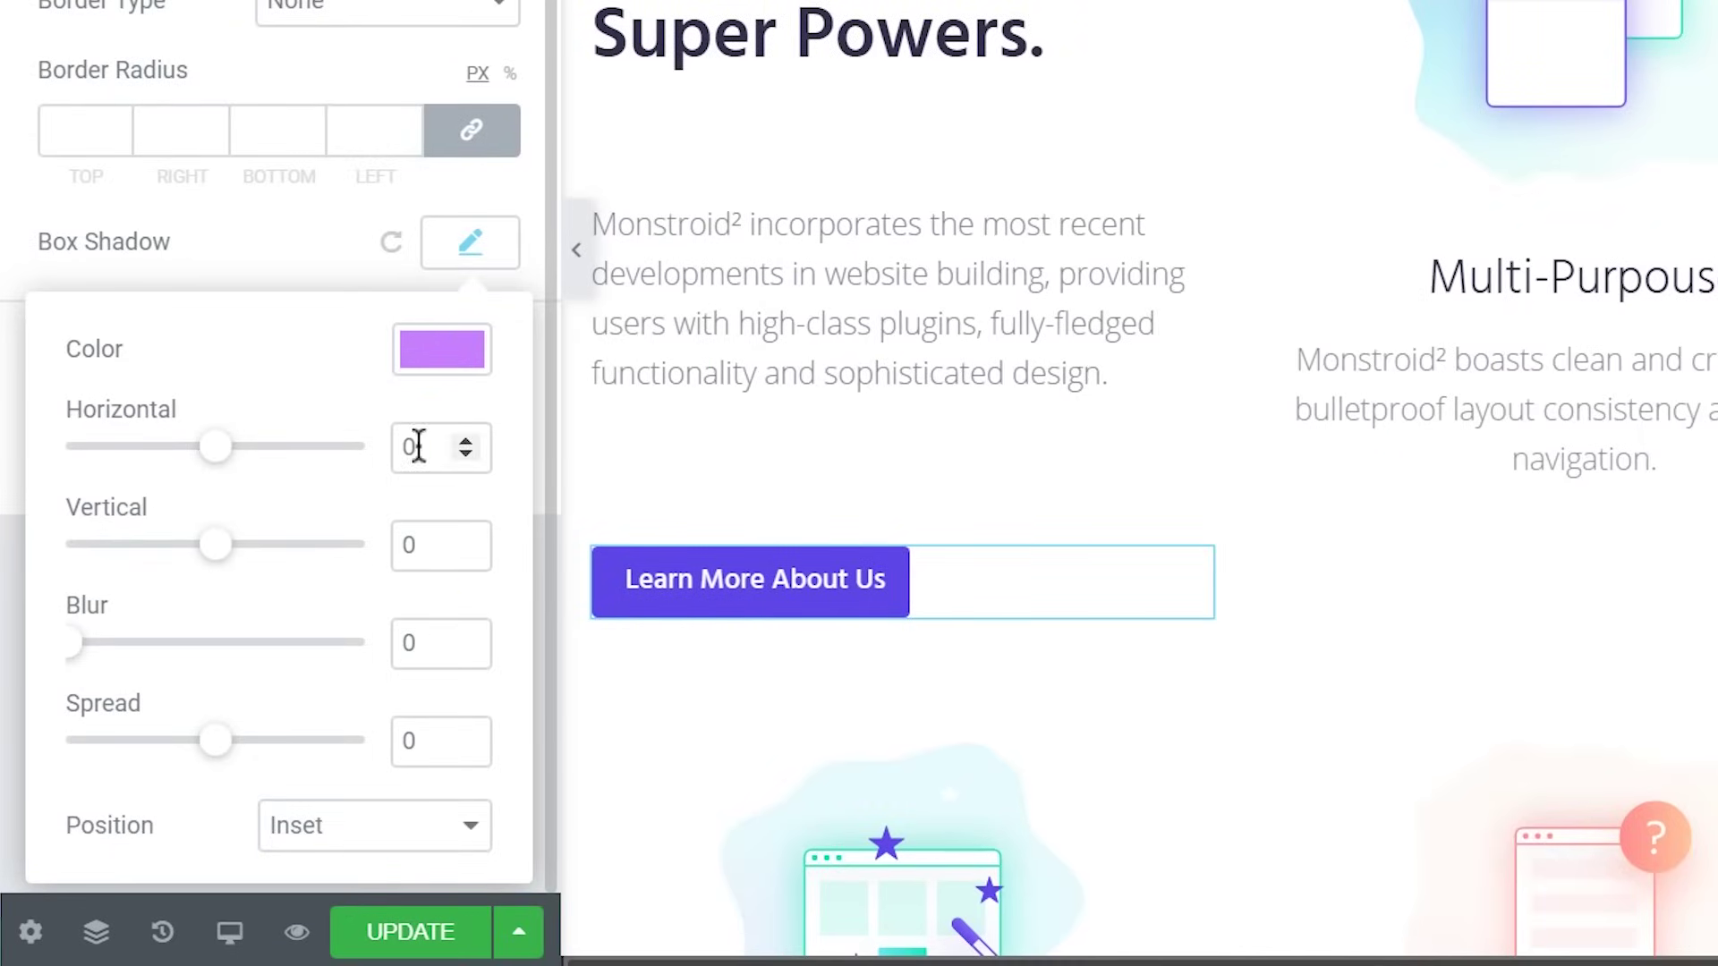
{"action": "type", "text": "100"}
{"action": "left_click", "coordinate": [413, 546]}
{"action": "type", "text": "3"}
{"action": "left_click", "coordinate": [409, 740]}
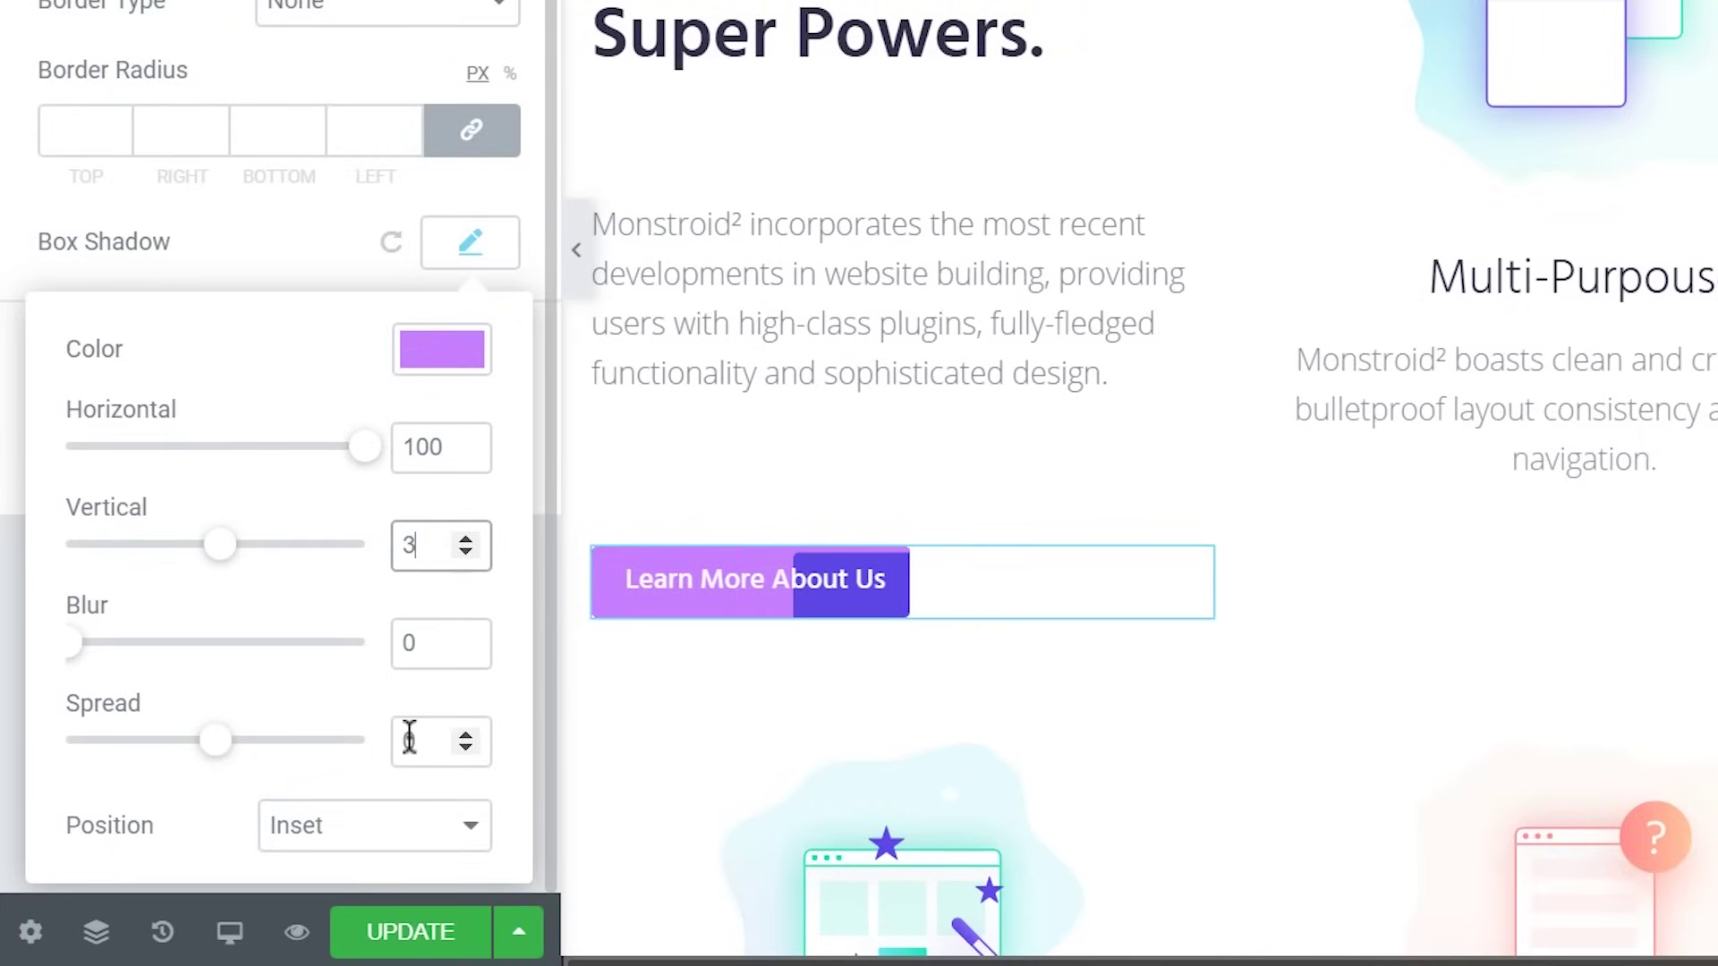
{"action": "left_click_drag", "start_coordinate": [79, 645], "coordinate": [333, 644]}
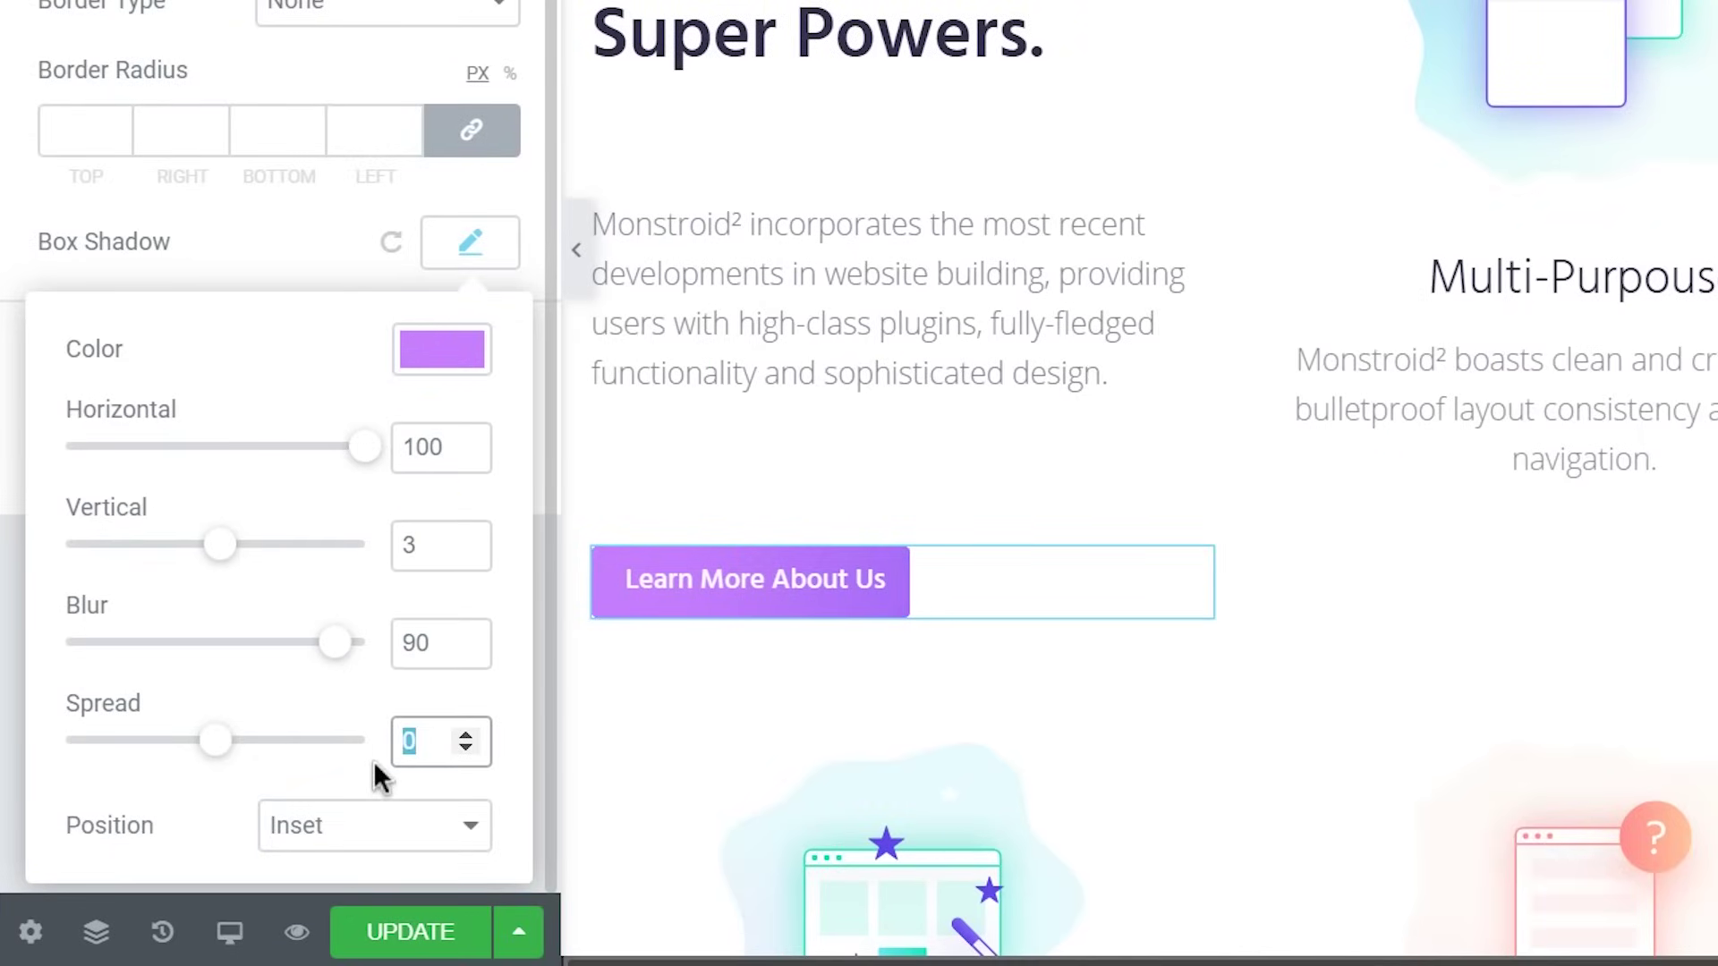
{"action": "type", "text": "-33"}
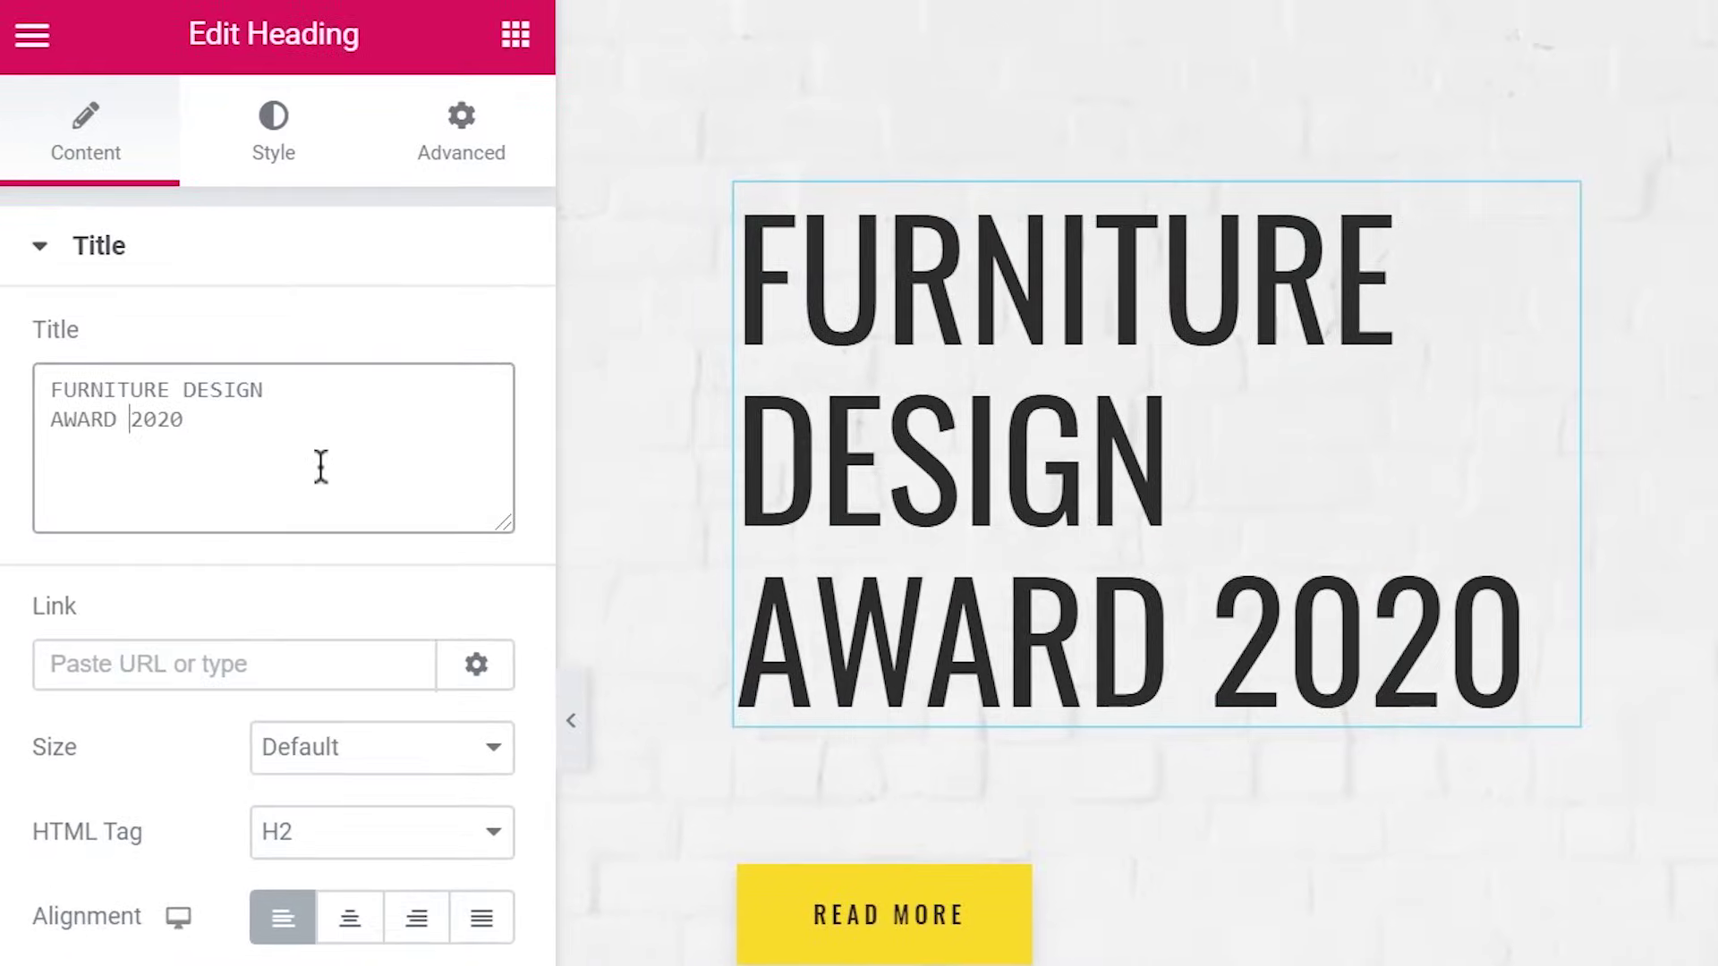
{"action": "type", "text": "</span>"}
- Wrap 2020 in a span styled color #4B79B6, font-weight 800, italic
{"action": "left_click", "coordinate": [130, 419]}
{"action": "type", "text": "<>"}
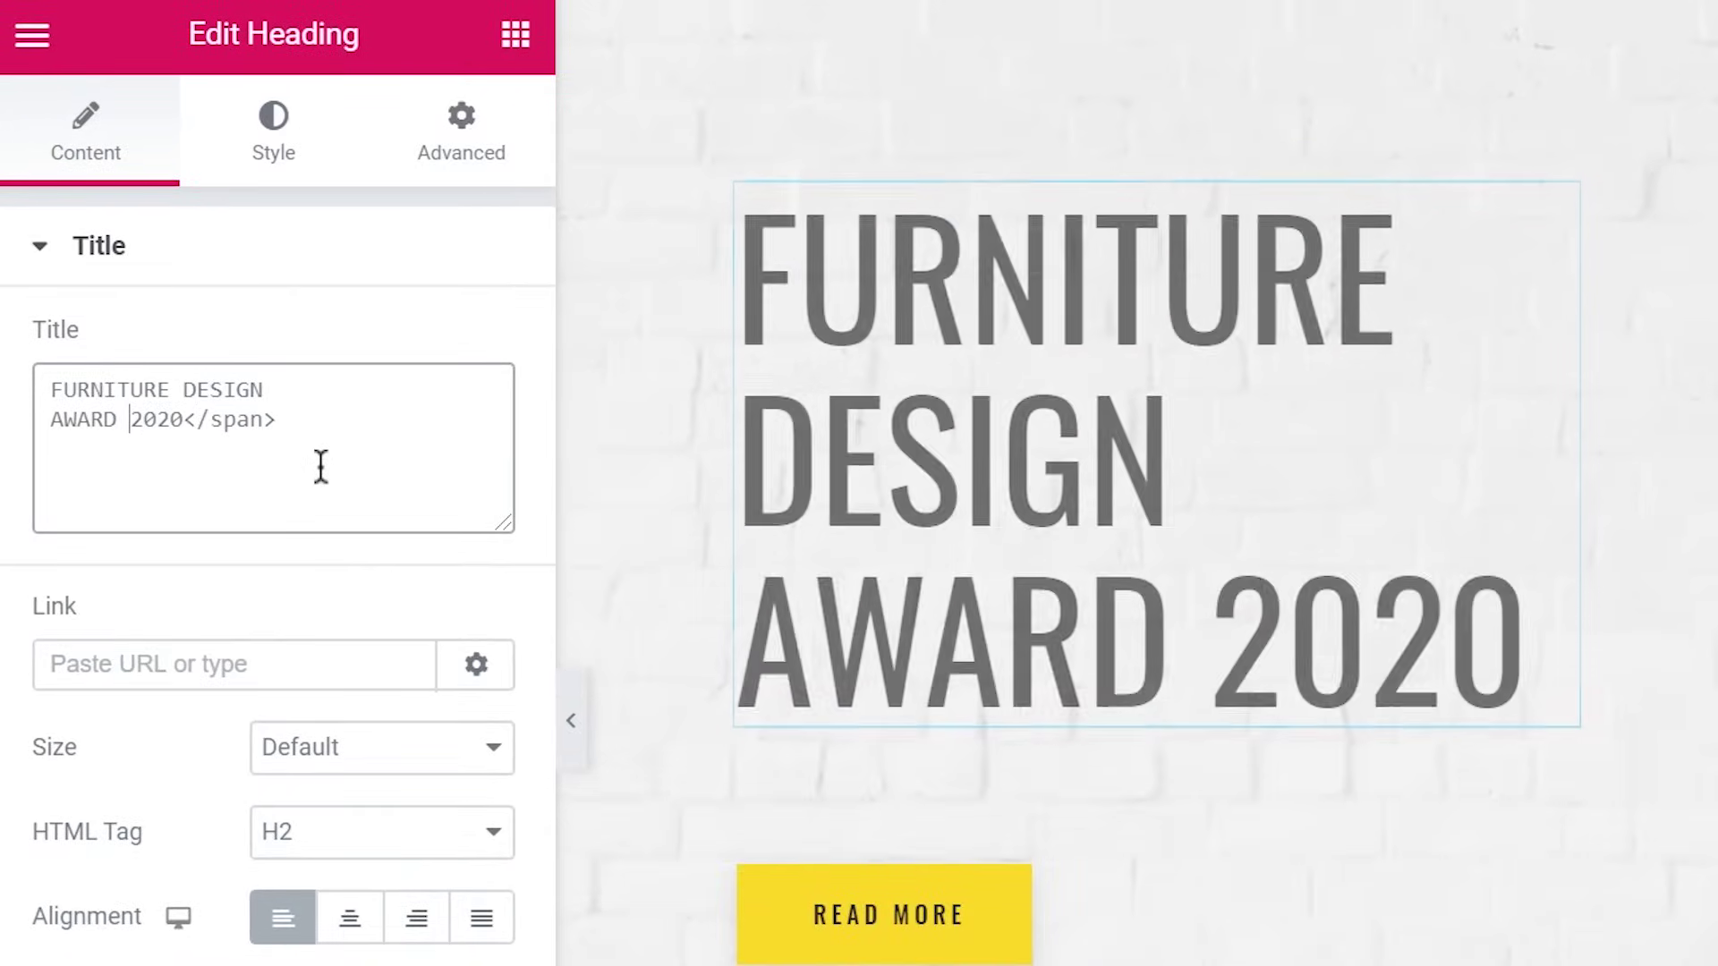
{"action": "type", "text": "span"}
{"action": "type", "text": " style=\" \" >"}
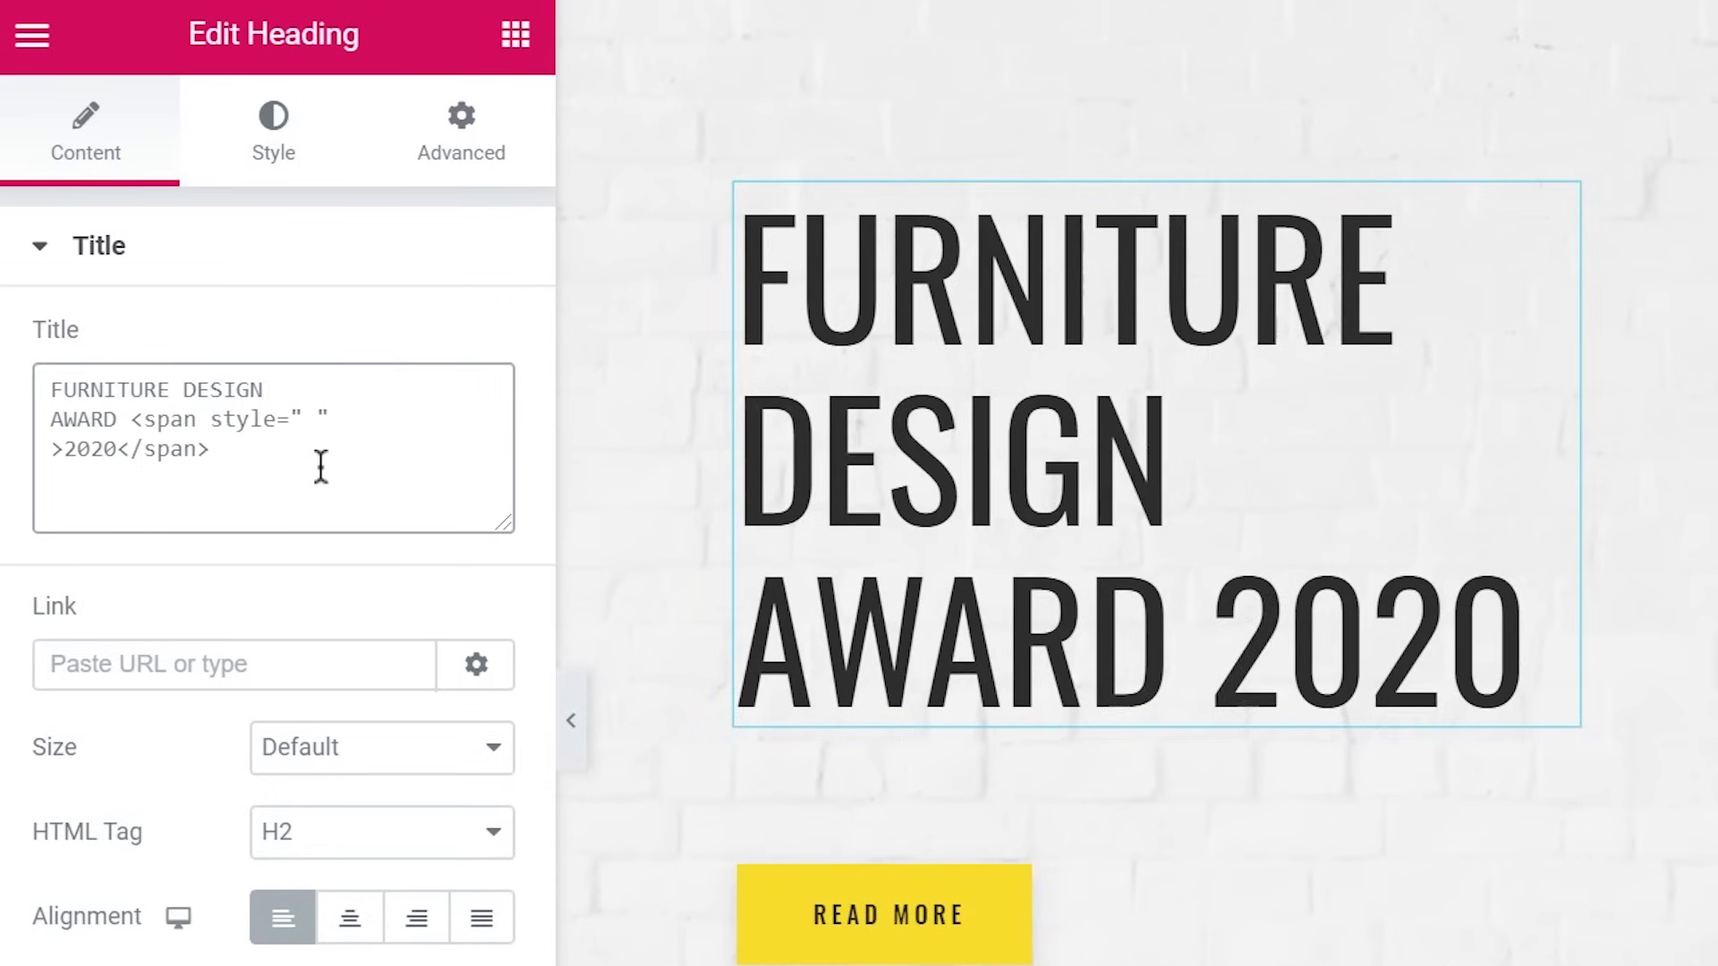
{"action": "key", "text": "BackSpace"}
{"action": "type", "text": "tyle=\"co"}
{"action": "type", "text": "lor:#4B79B6"}
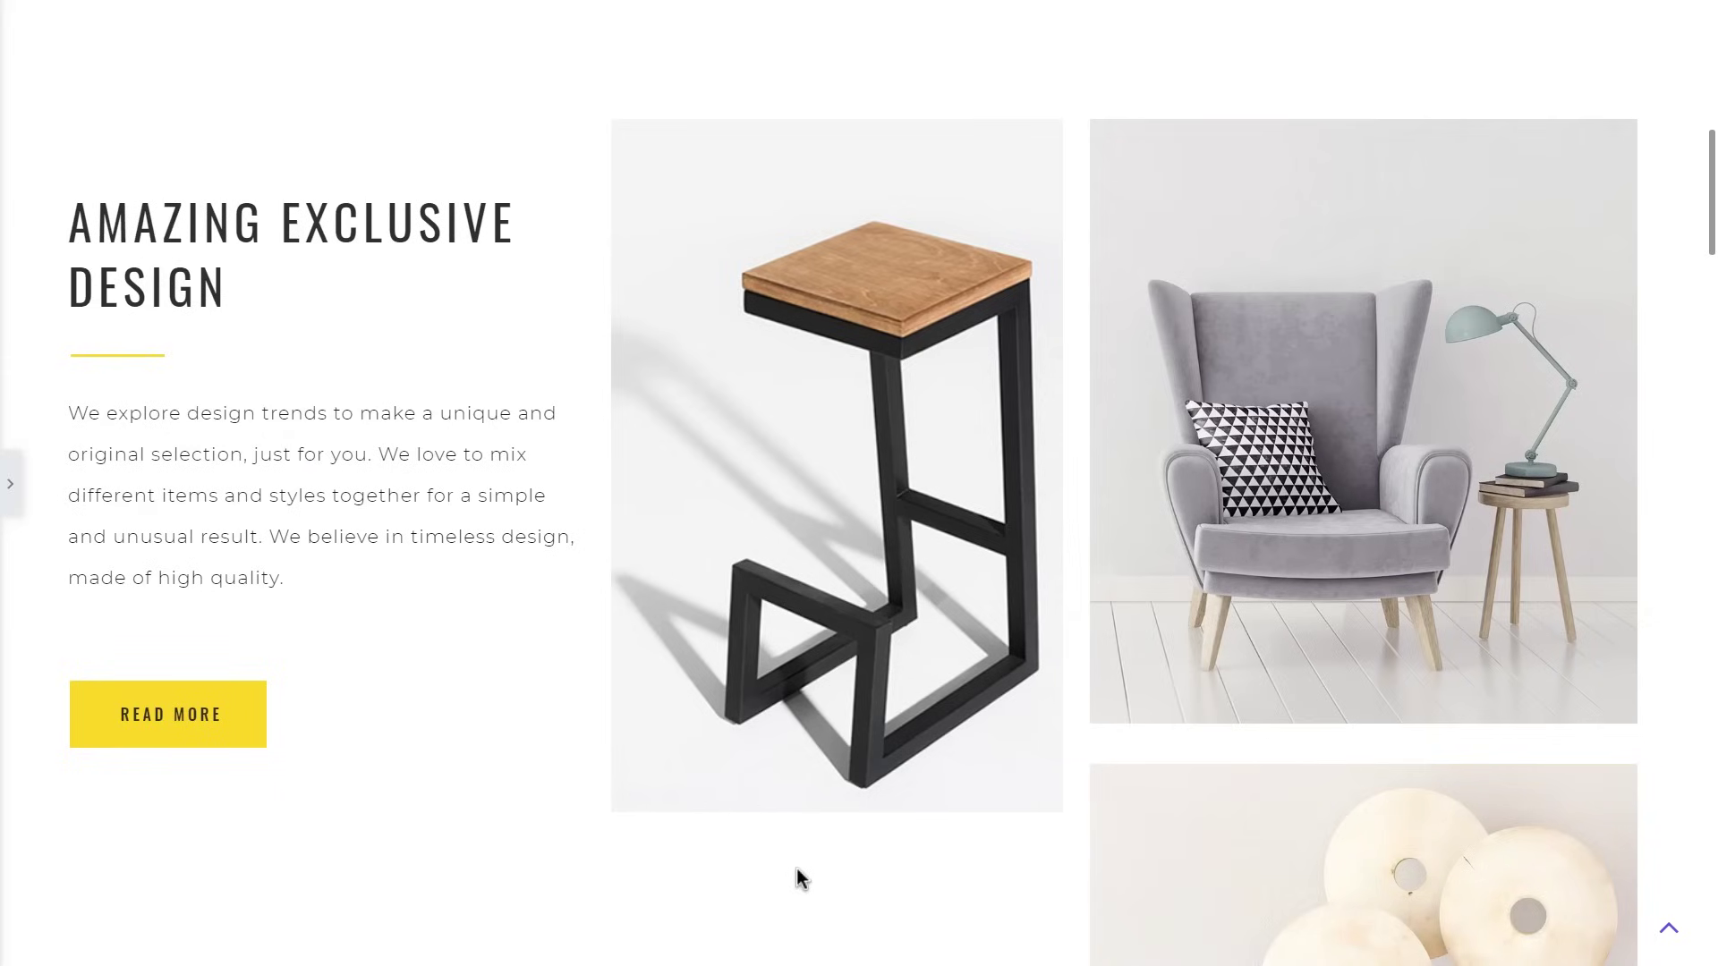
- Narrow the column to 20% and give the stool image an unlinked -196 left margin
{"action": "left_click", "coordinate": [10, 484]}
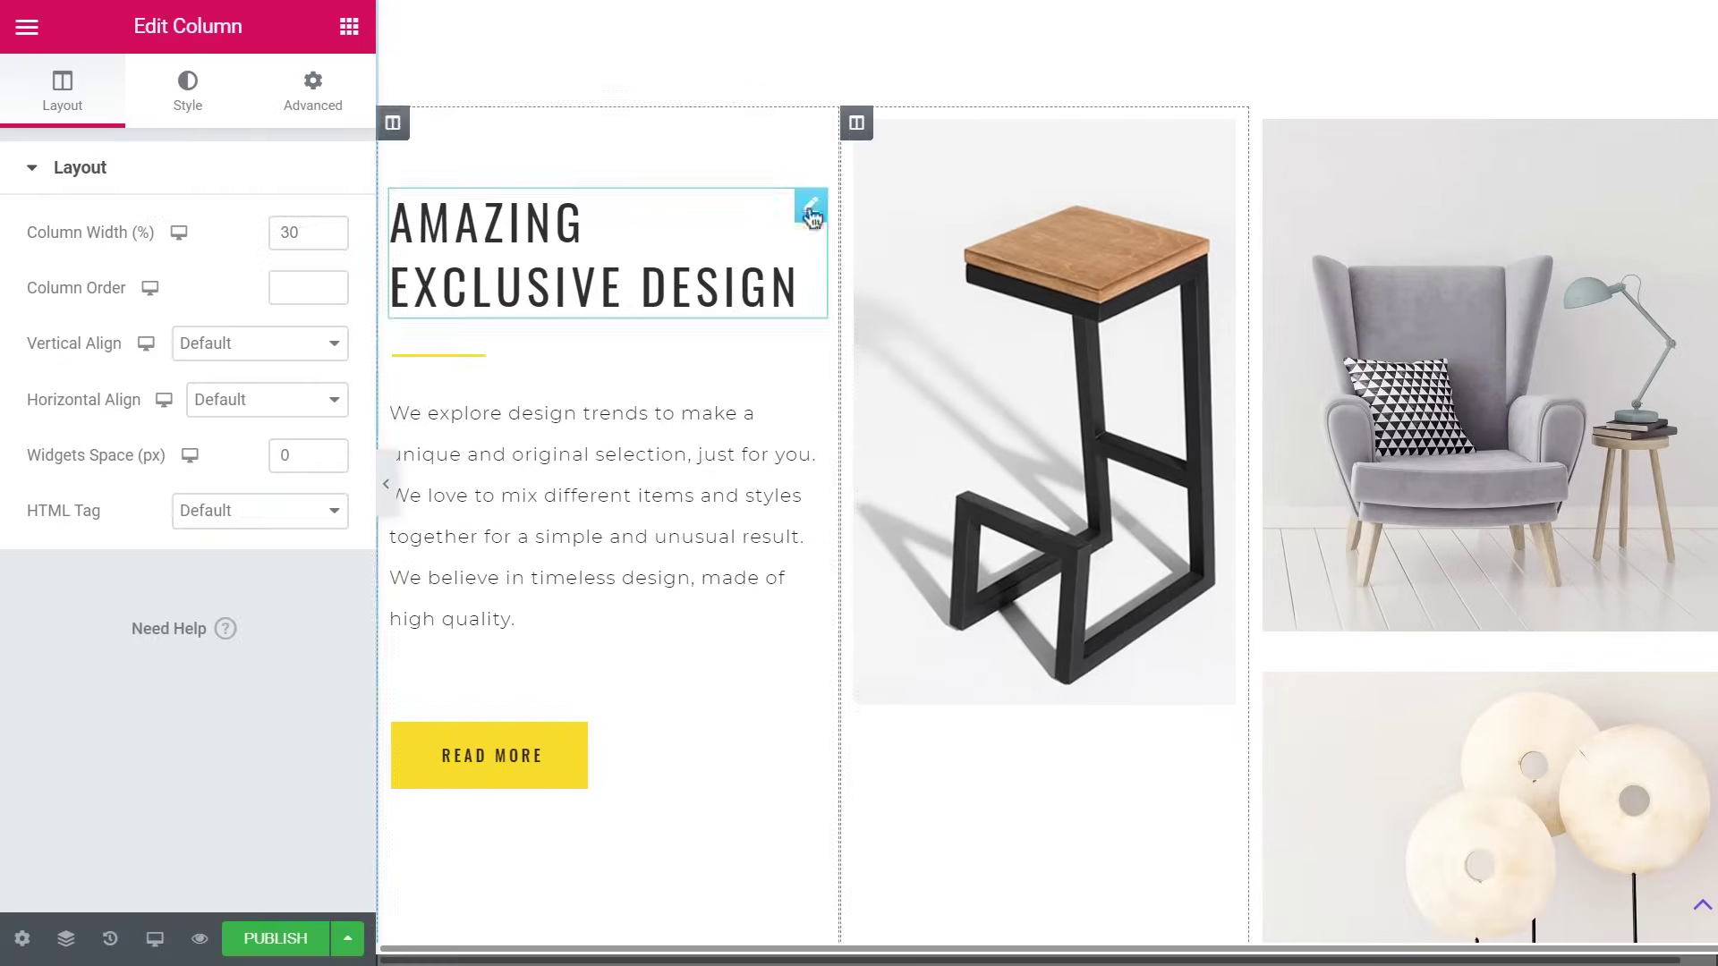
{"action": "mouse_move", "coordinate": [307, 231]}
{"action": "type", "text": "20"}
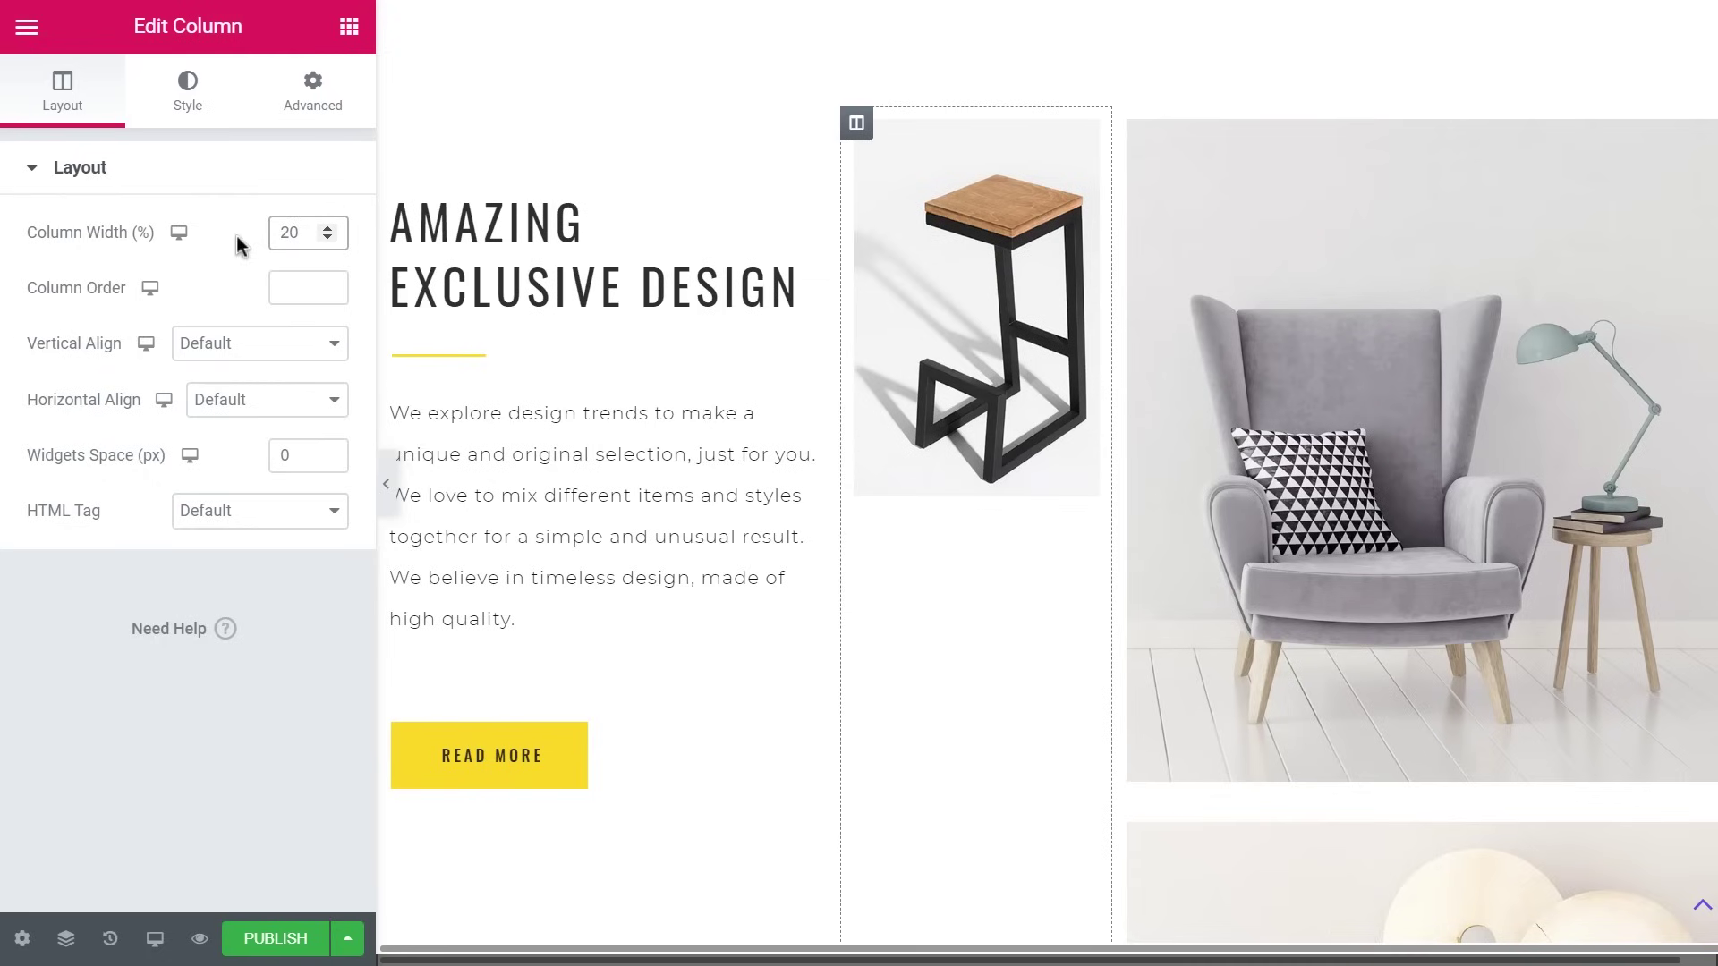
{"action": "left_click", "coordinate": [1000, 269]}
{"action": "left_click", "coordinate": [315, 280]}
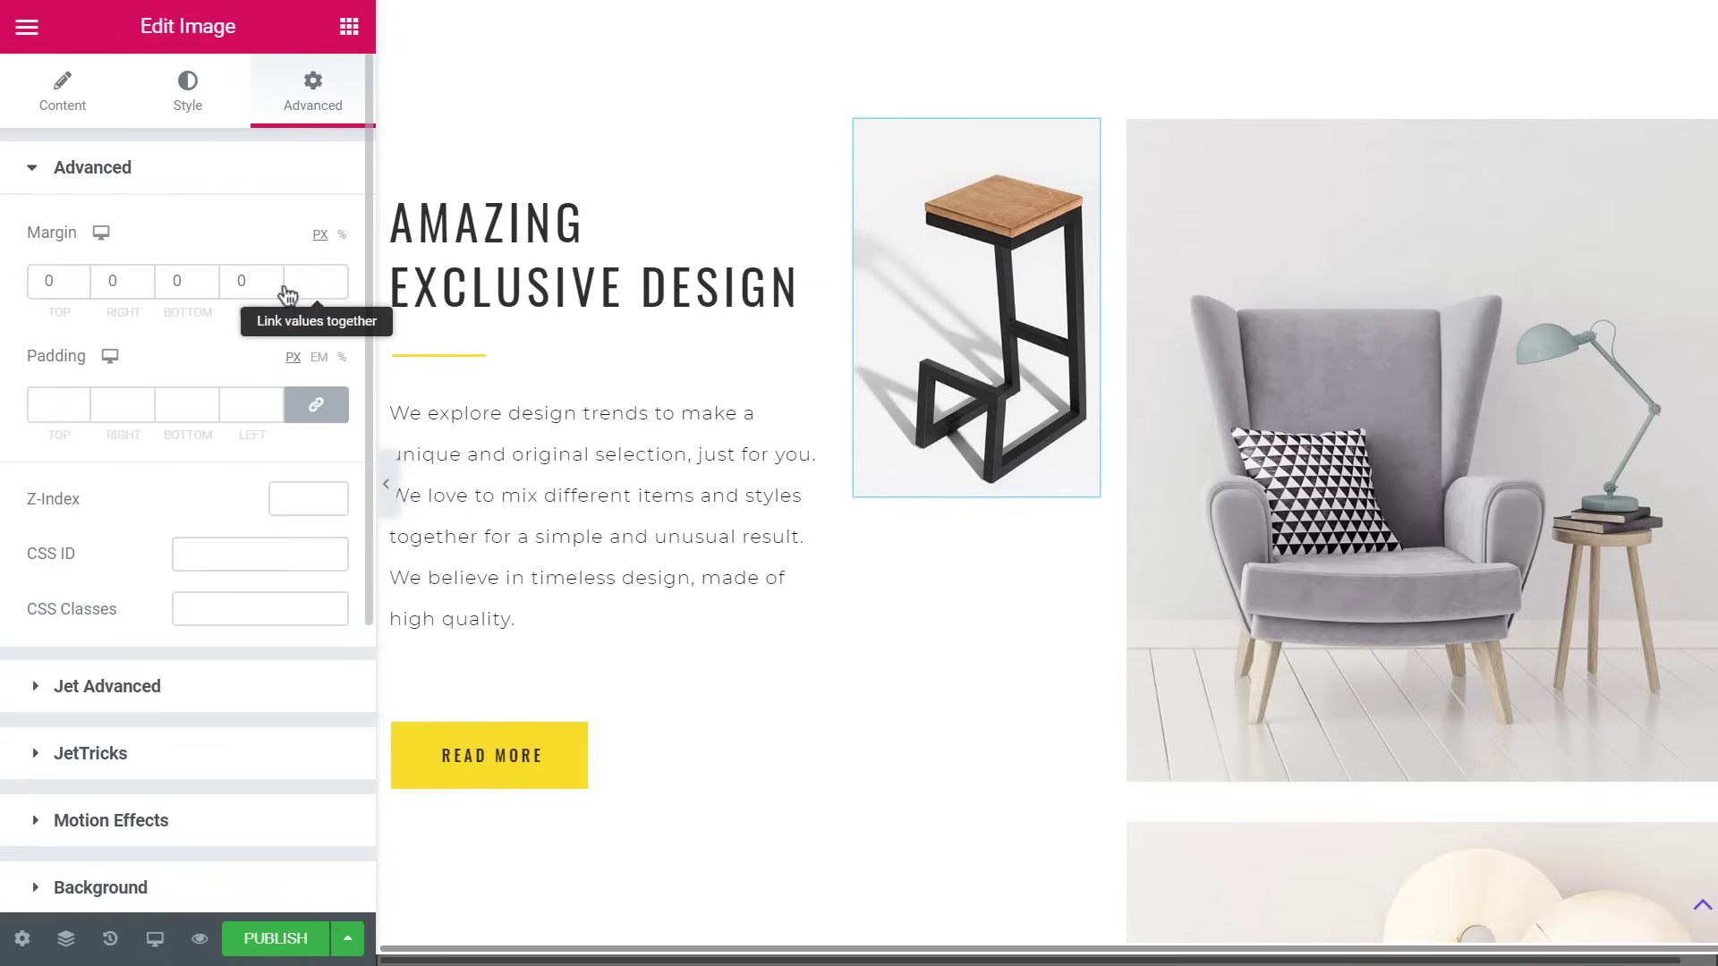
{"action": "left_click", "coordinate": [250, 281]}
{"action": "type", "text": "-196"}
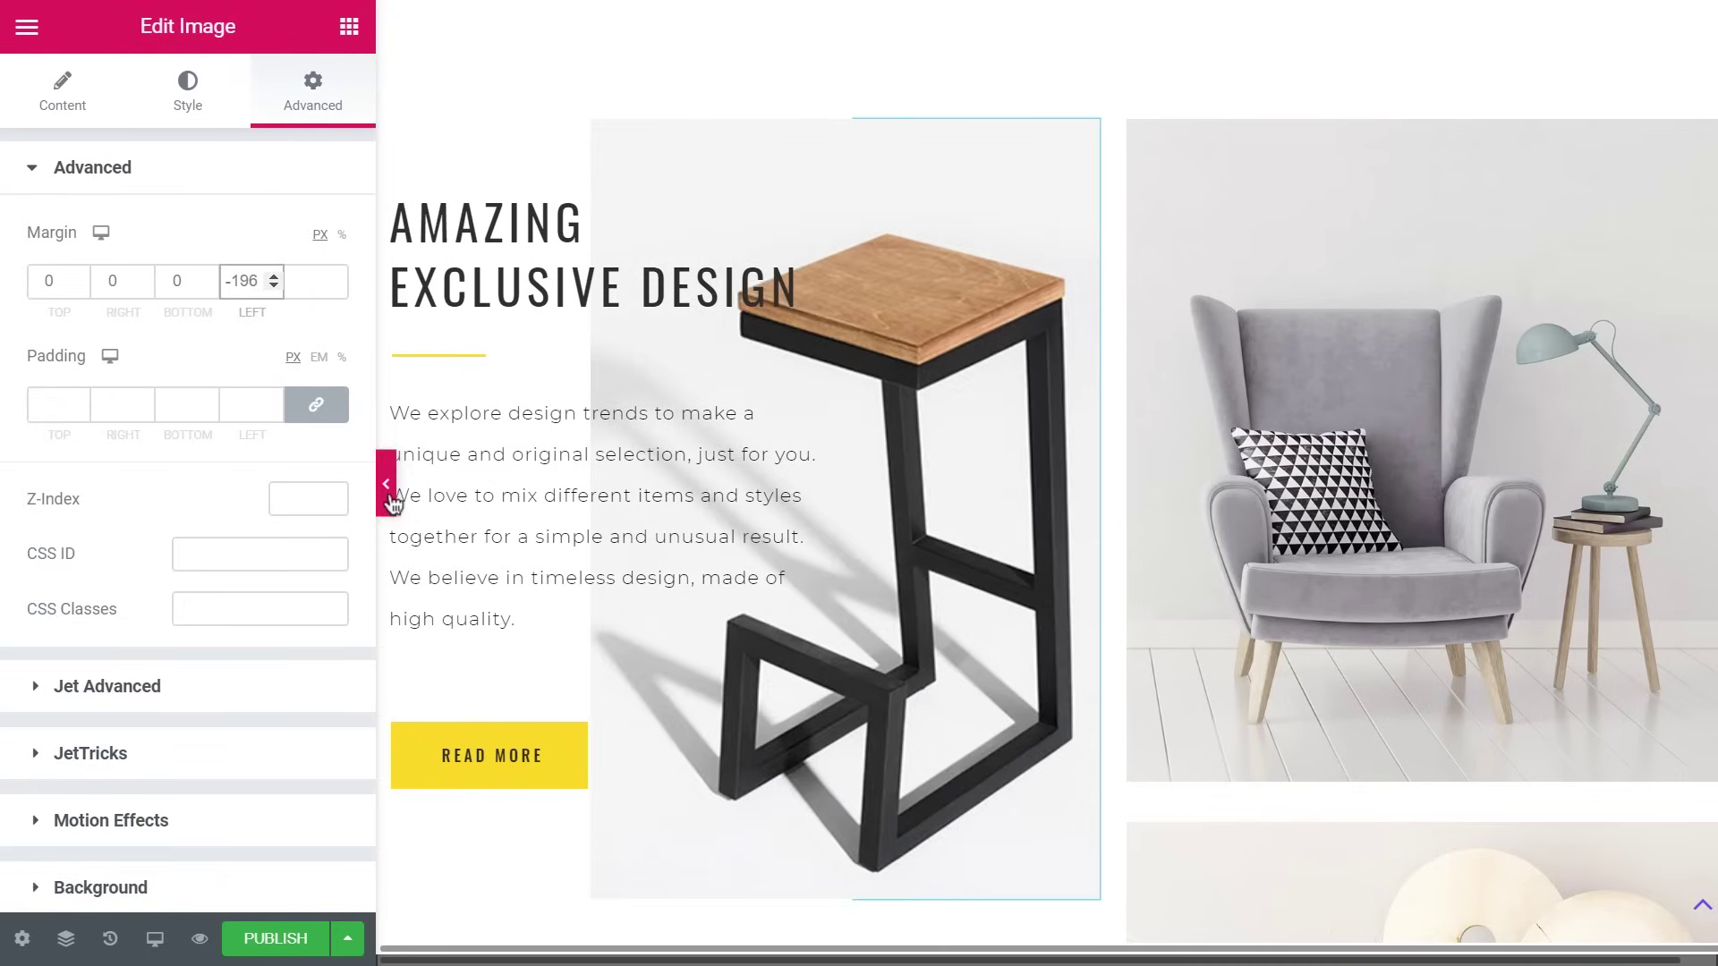
{"action": "left_click", "coordinate": [386, 484]}
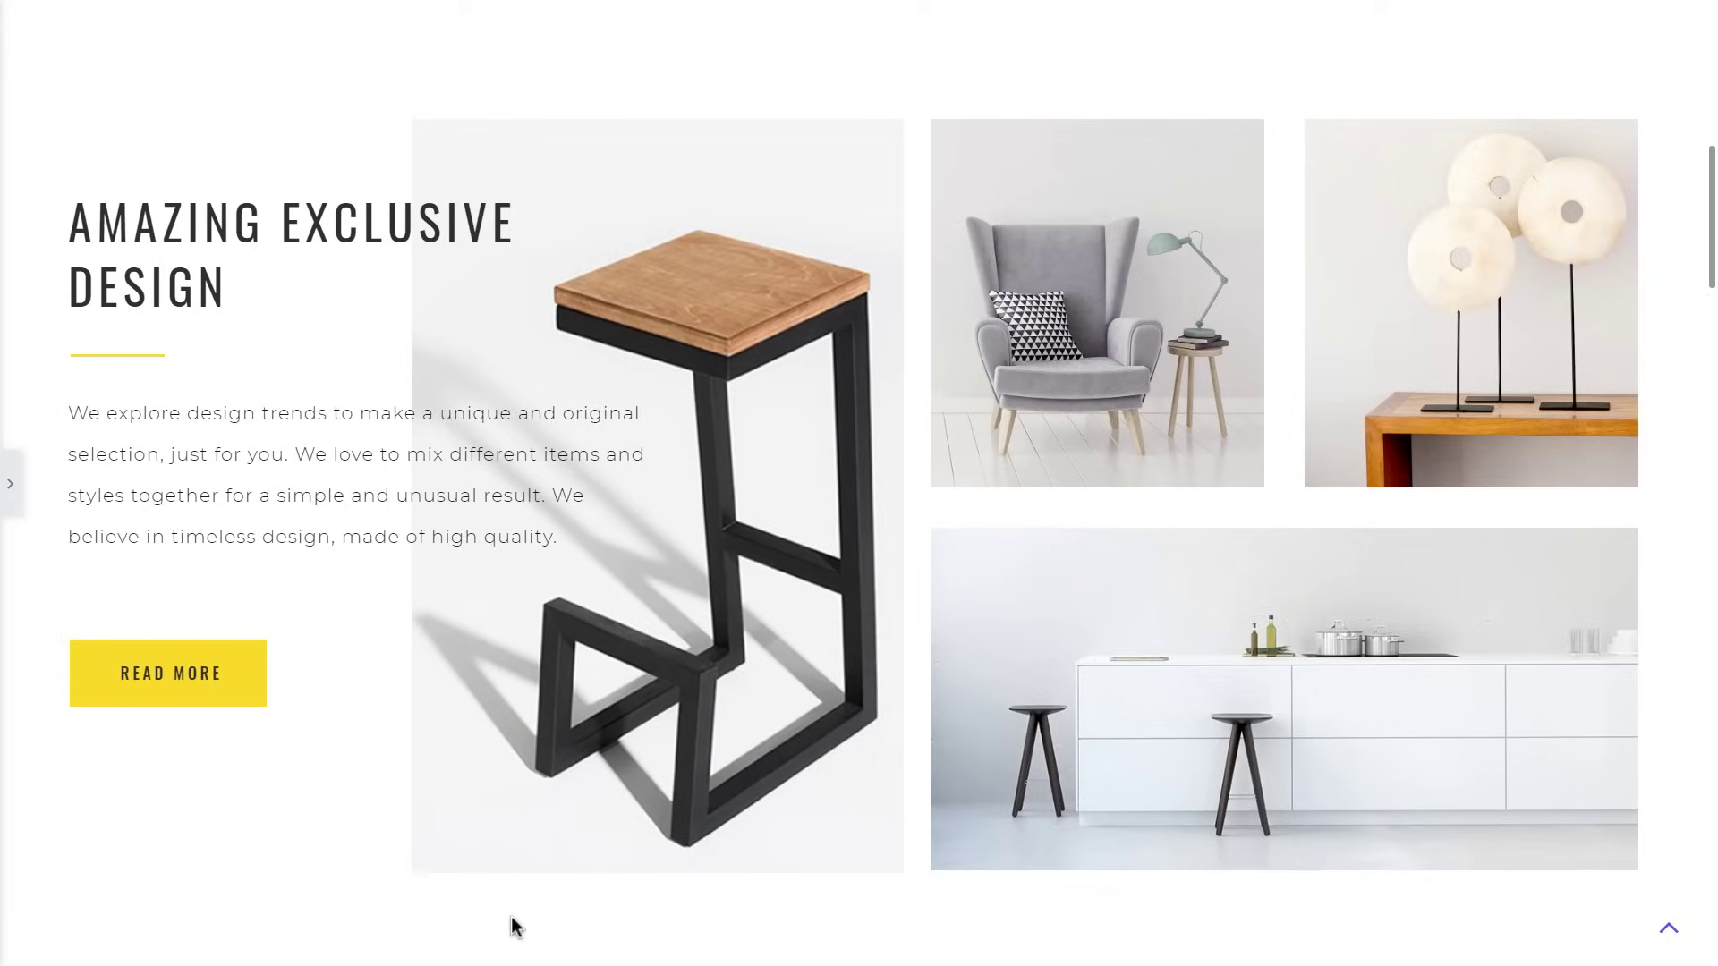
{"action": "scroll", "coordinate": [512, 917], "scroll_direction": "down", "scroll_amount": 10}
{"action": "scroll", "coordinate": [823, 651], "scroll_direction": "down", "scroll_amount": 3}
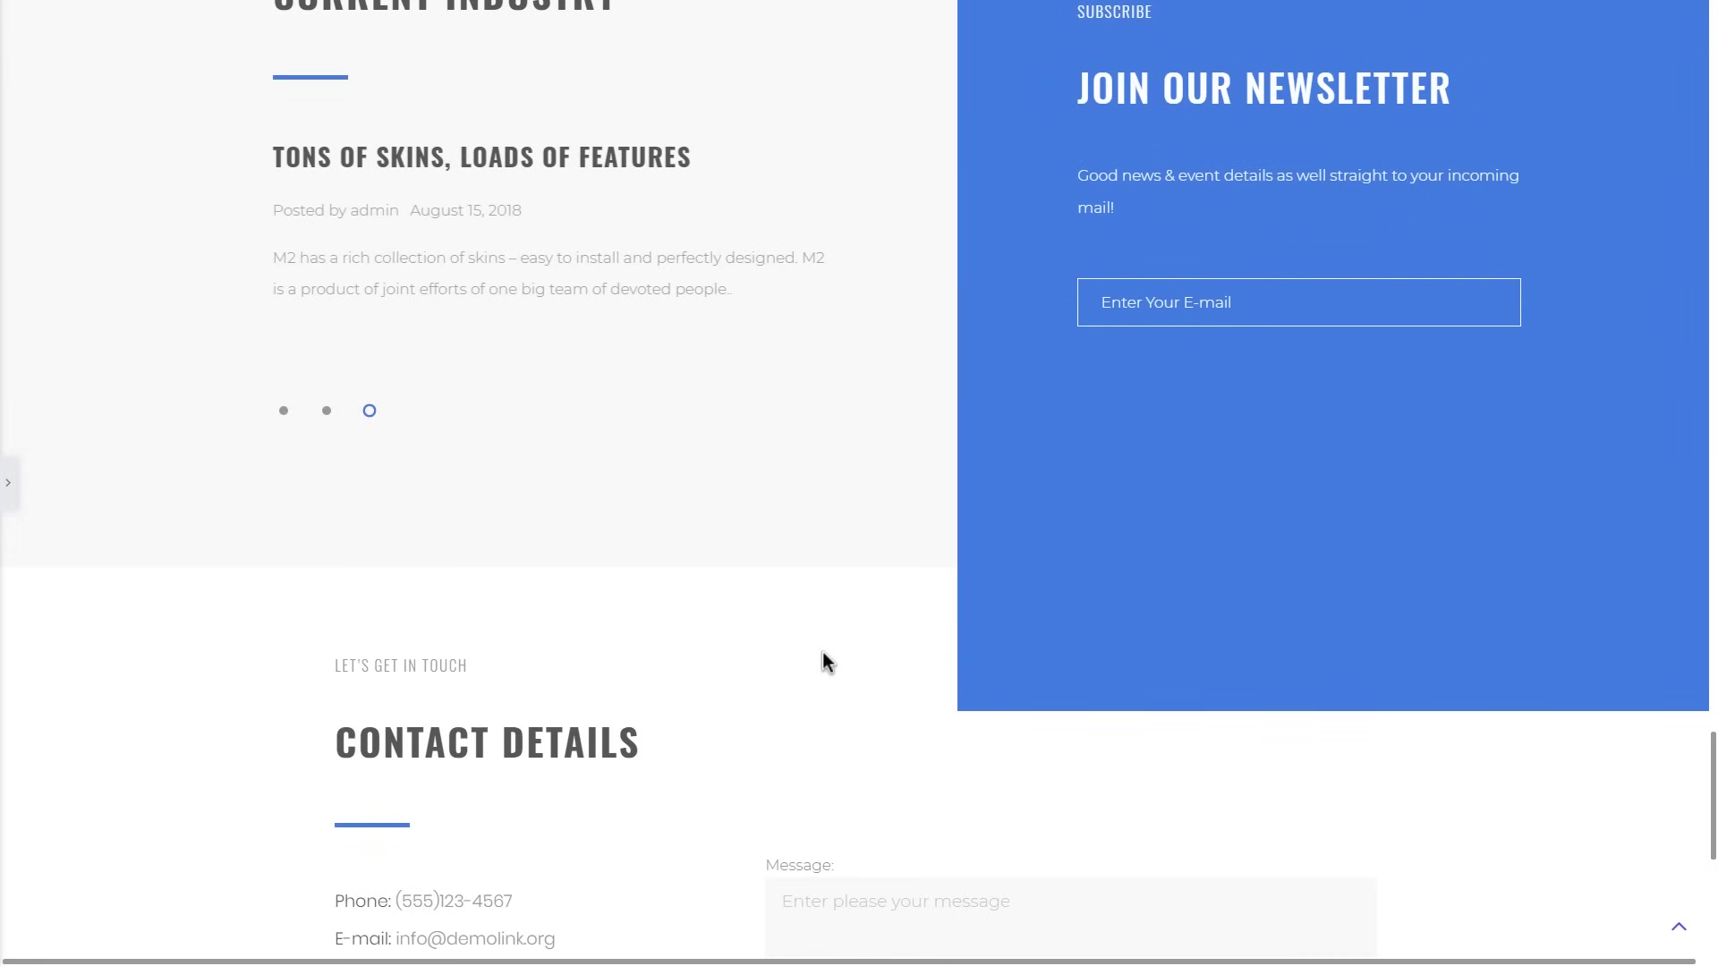
- Set the newsletter column's margins to top 134 and bottom -134
{"action": "left_click", "coordinate": [8, 484]}
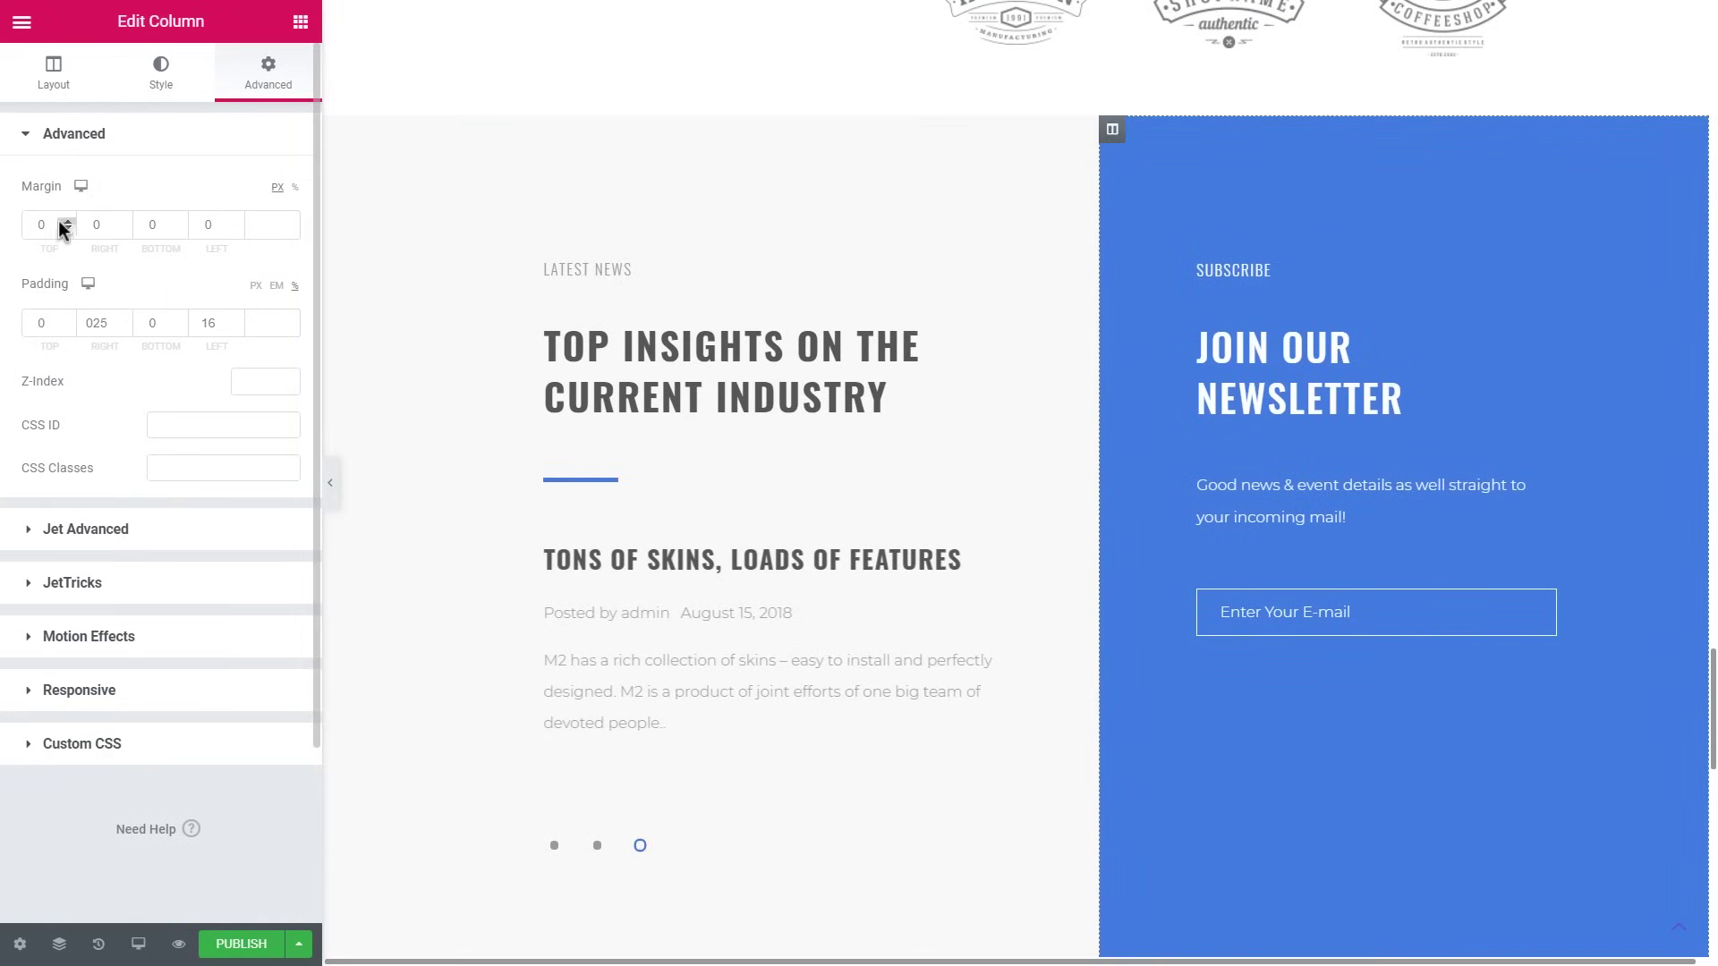
{"action": "type", "text": "134"}
{"action": "left_click", "coordinate": [152, 224]}
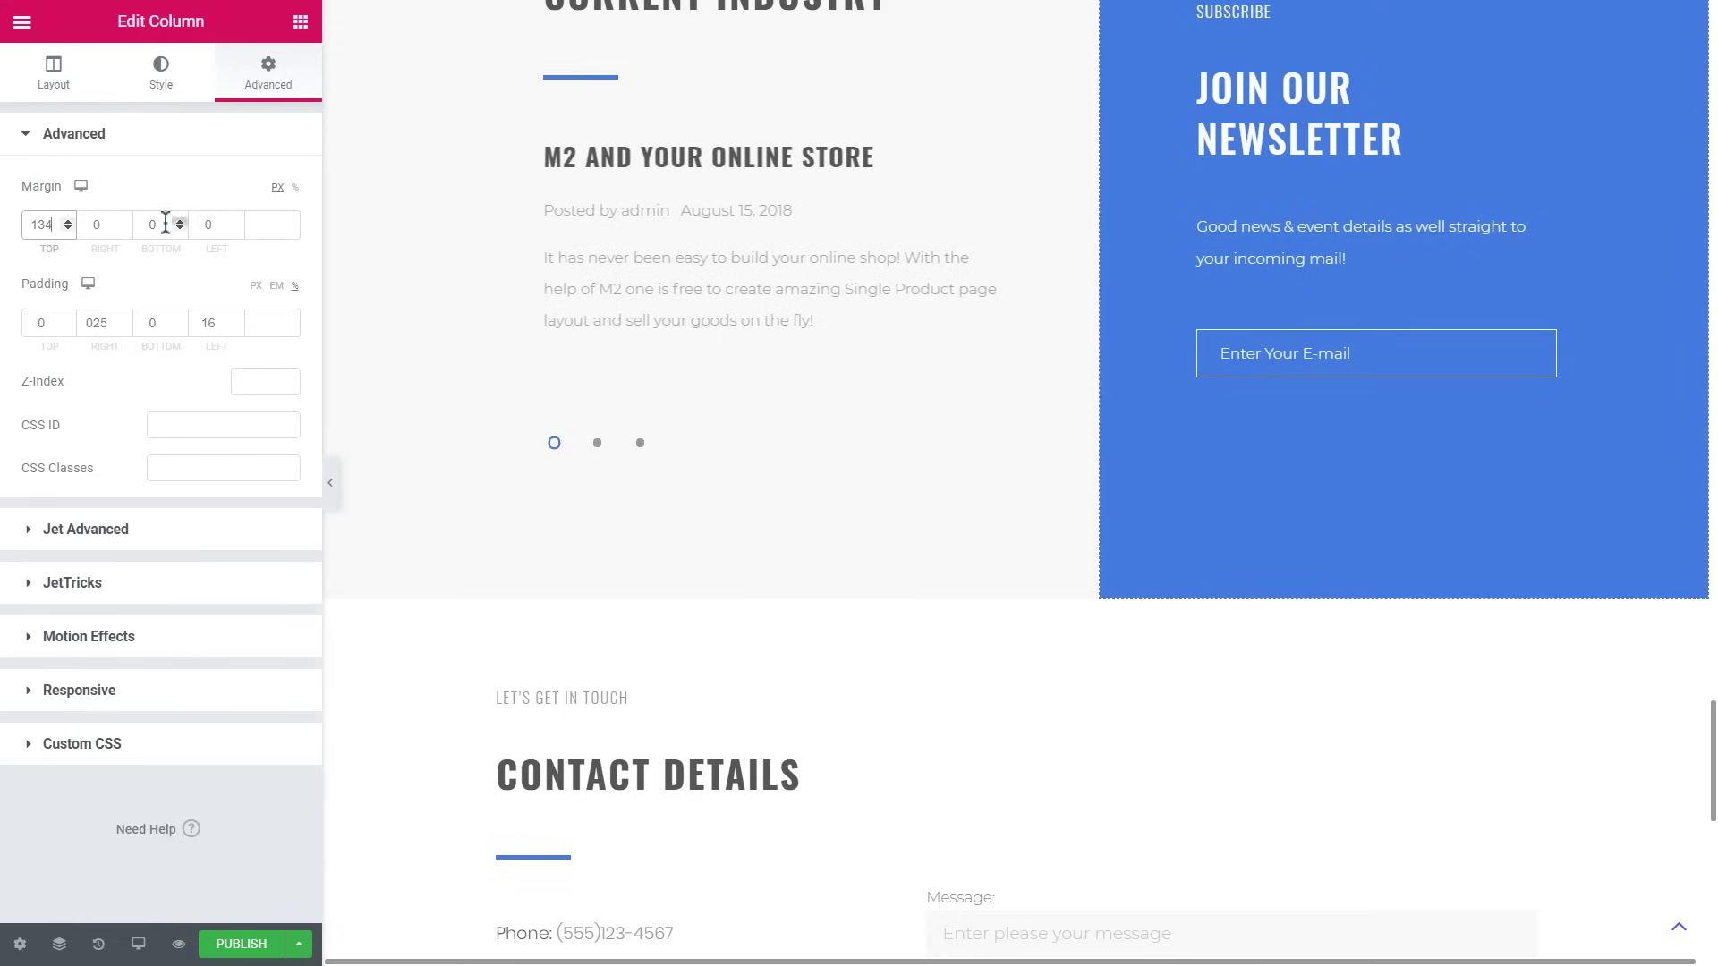
{"action": "type", "text": "134"}
{"action": "scroll", "coordinate": [1427, 766], "scroll_direction": "up", "scroll_amount": 3}
{"action": "scroll", "coordinate": [1151, 346], "scroll_direction": "up", "scroll_amount": 2}
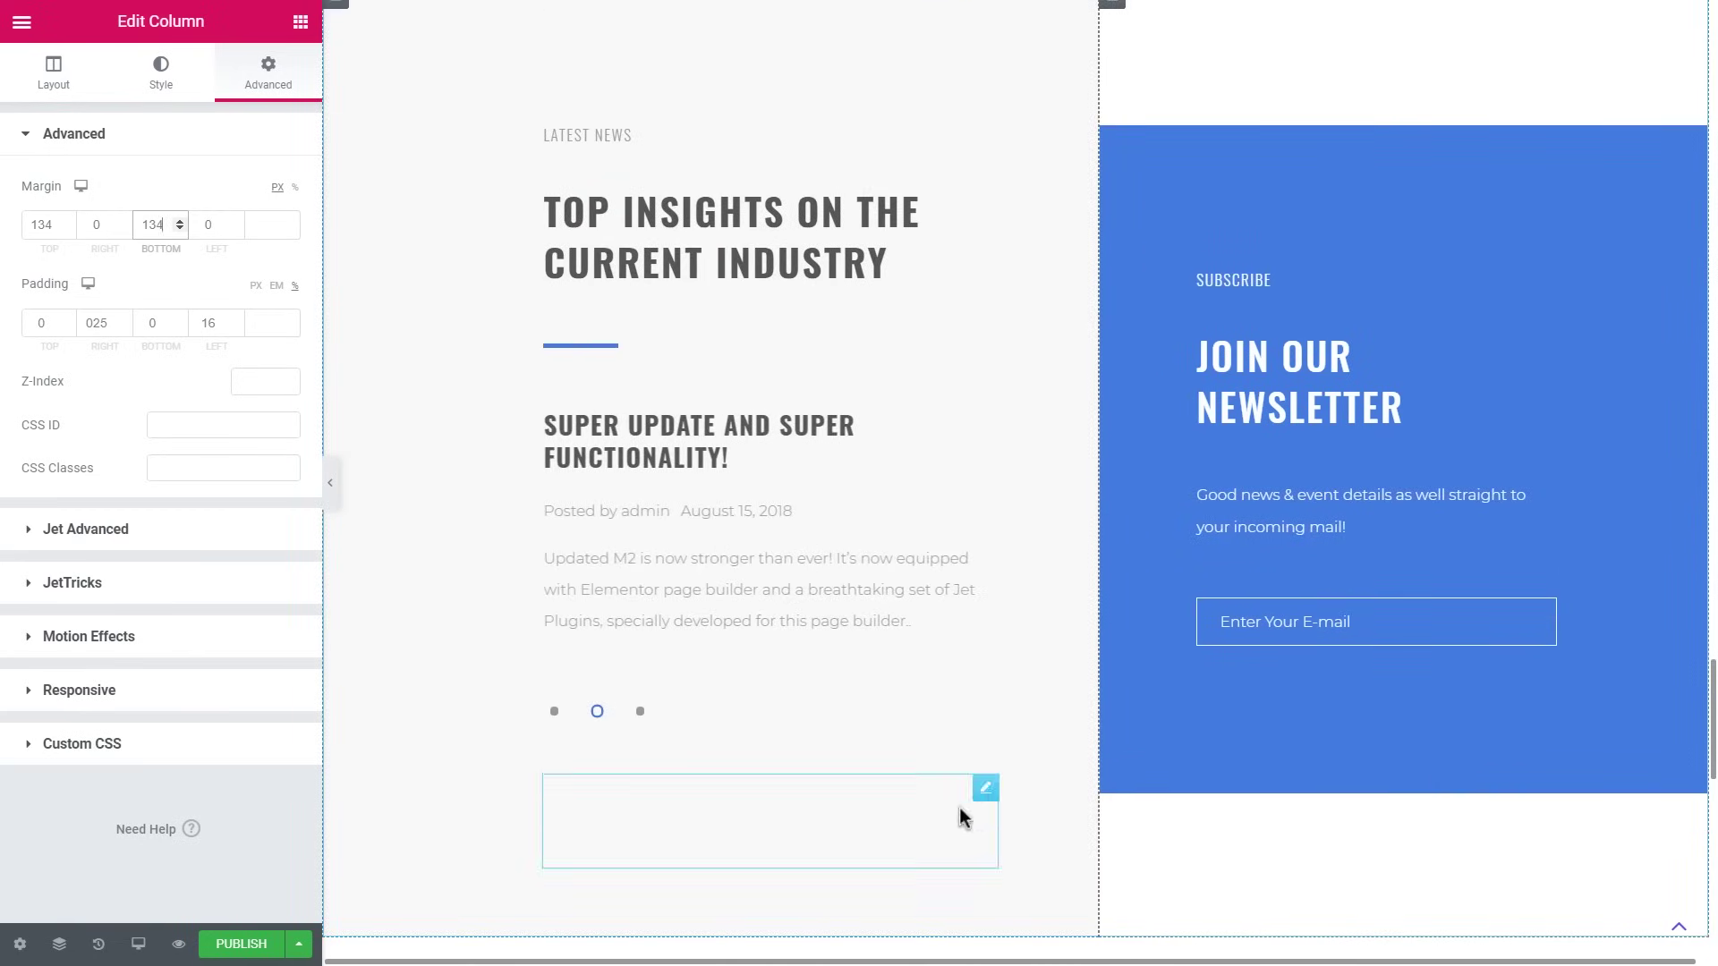
{"action": "scroll", "coordinate": [1155, 462], "scroll_direction": "down", "scroll_amount": 3}
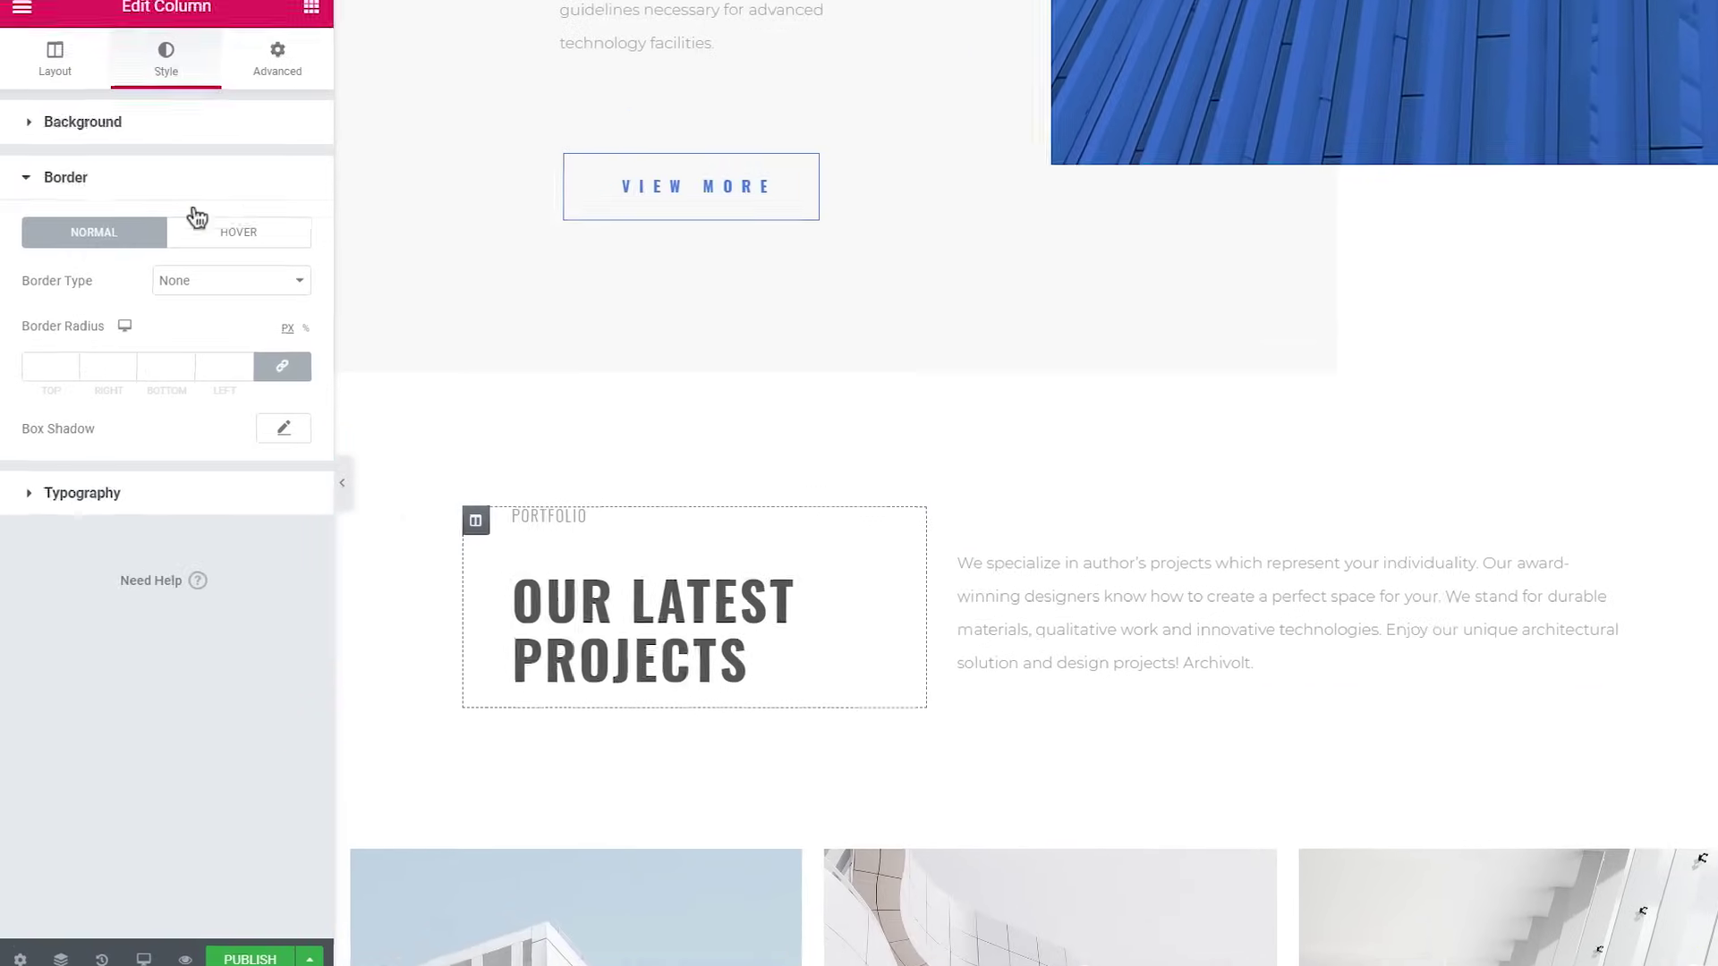
- Give the heading column a solid blue right-only border of width 4
{"action": "left_click", "coordinate": [223, 285]}
{"action": "left_click", "coordinate": [403, 318]}
{"action": "left_click", "coordinate": [138, 318]}
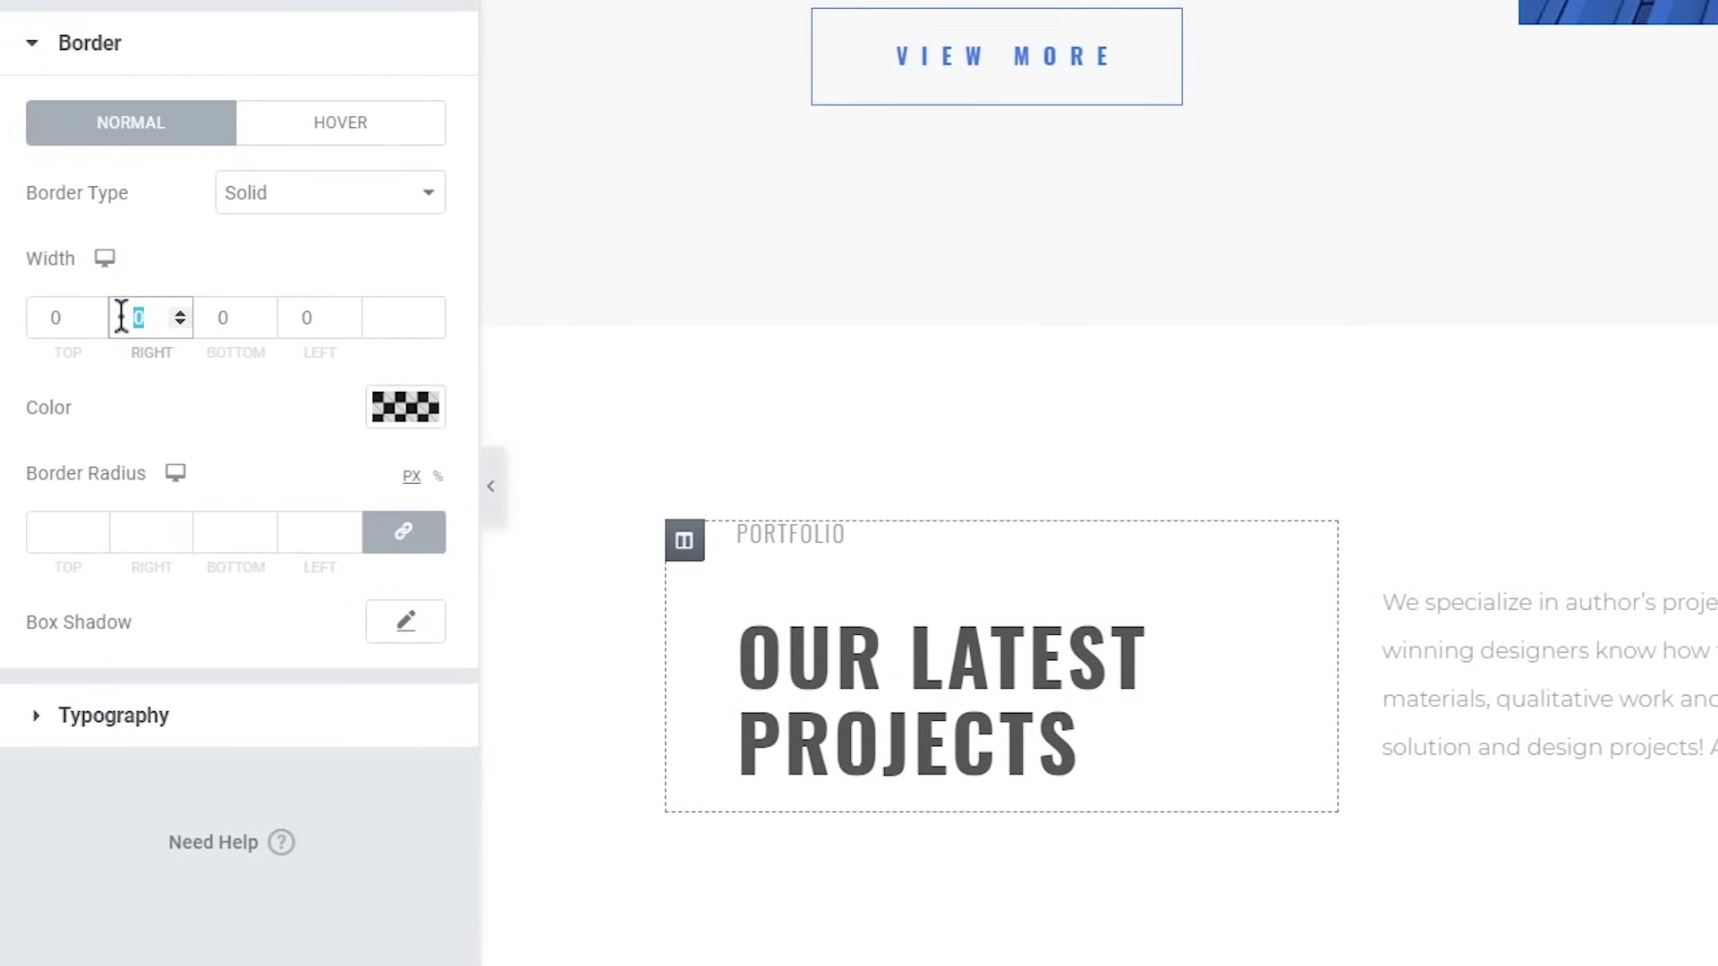
{"action": "left_click", "coordinate": [403, 406]}
{"action": "left_click", "coordinate": [242, 484]}
{"action": "left_click", "coordinate": [404, 406]}
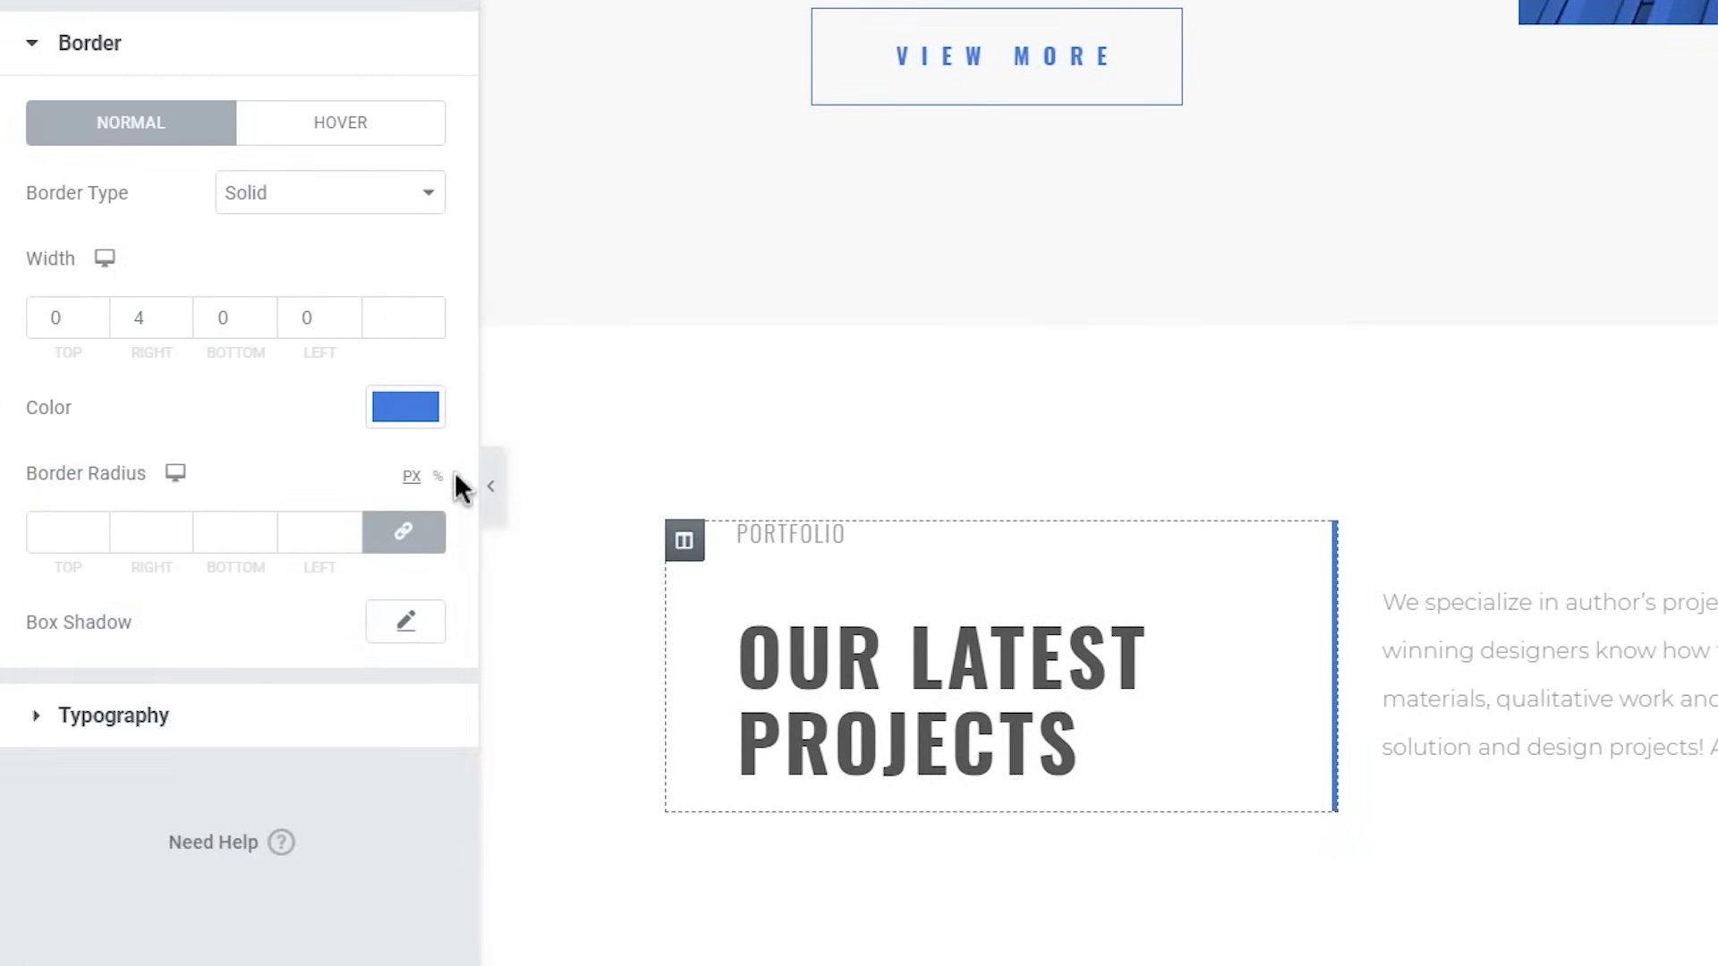
{"action": "left_click", "coordinate": [490, 486]}
{"action": "scroll", "coordinate": [1317, 855], "scroll_direction": "down", "scroll_amount": 2}
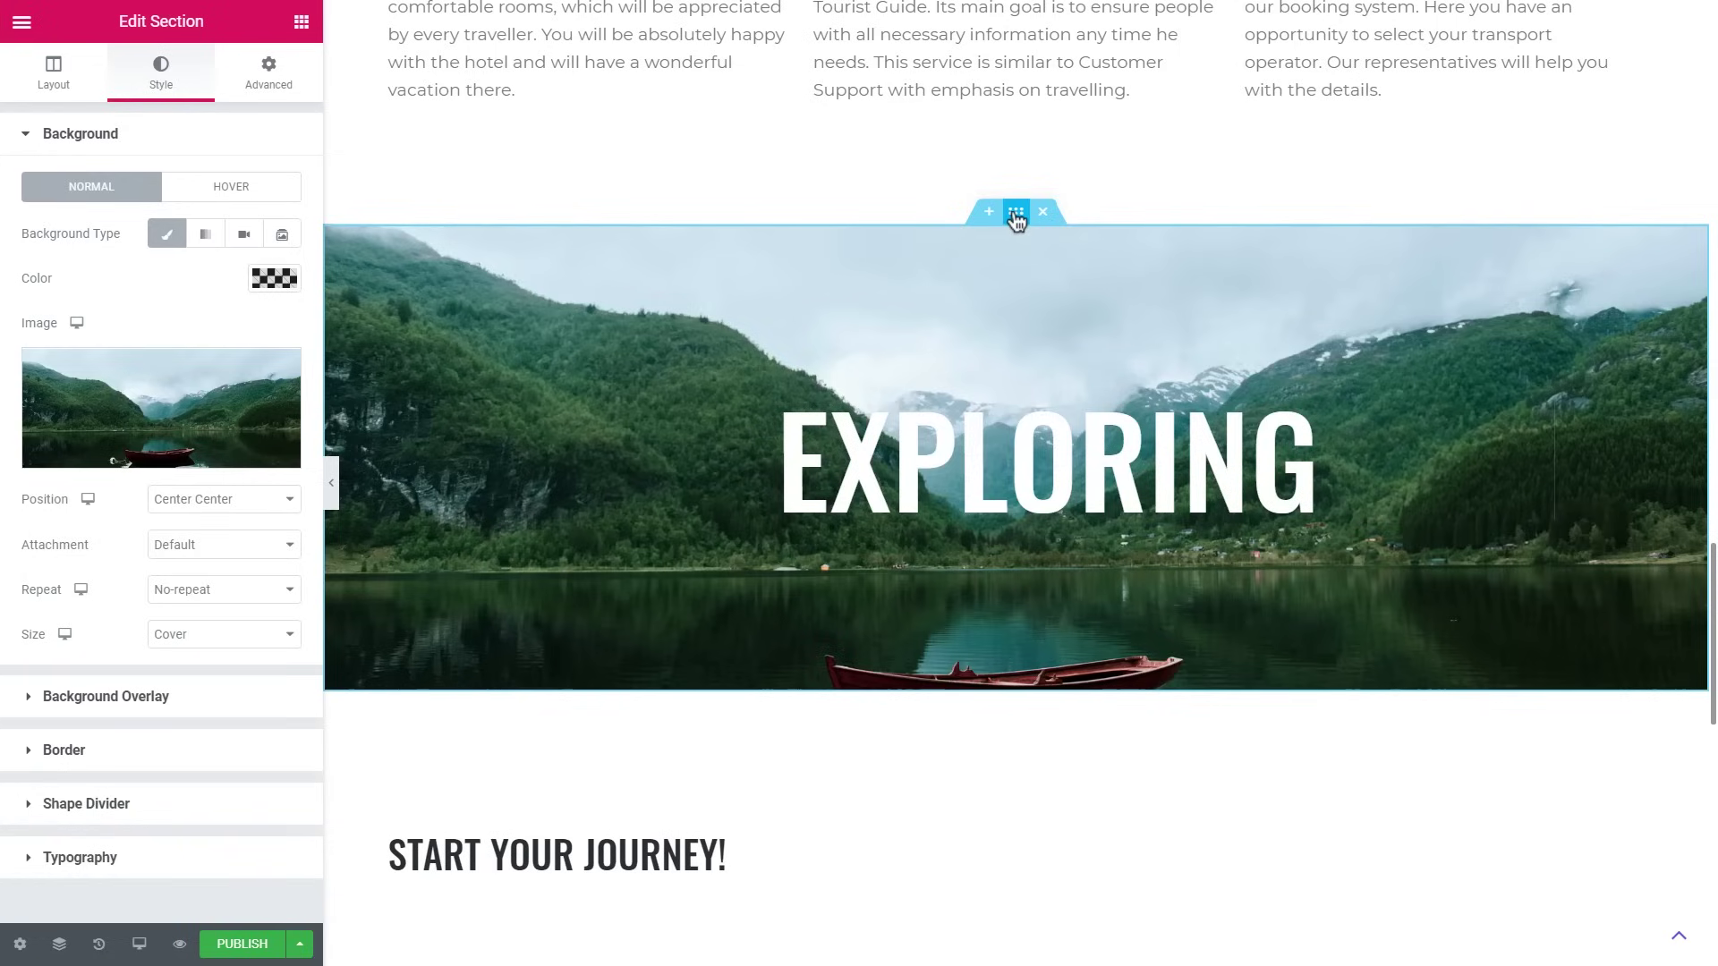
- Set the Exploring section's background attachment to Fixed and preview the parallax
{"action": "left_click", "coordinate": [207, 546]}
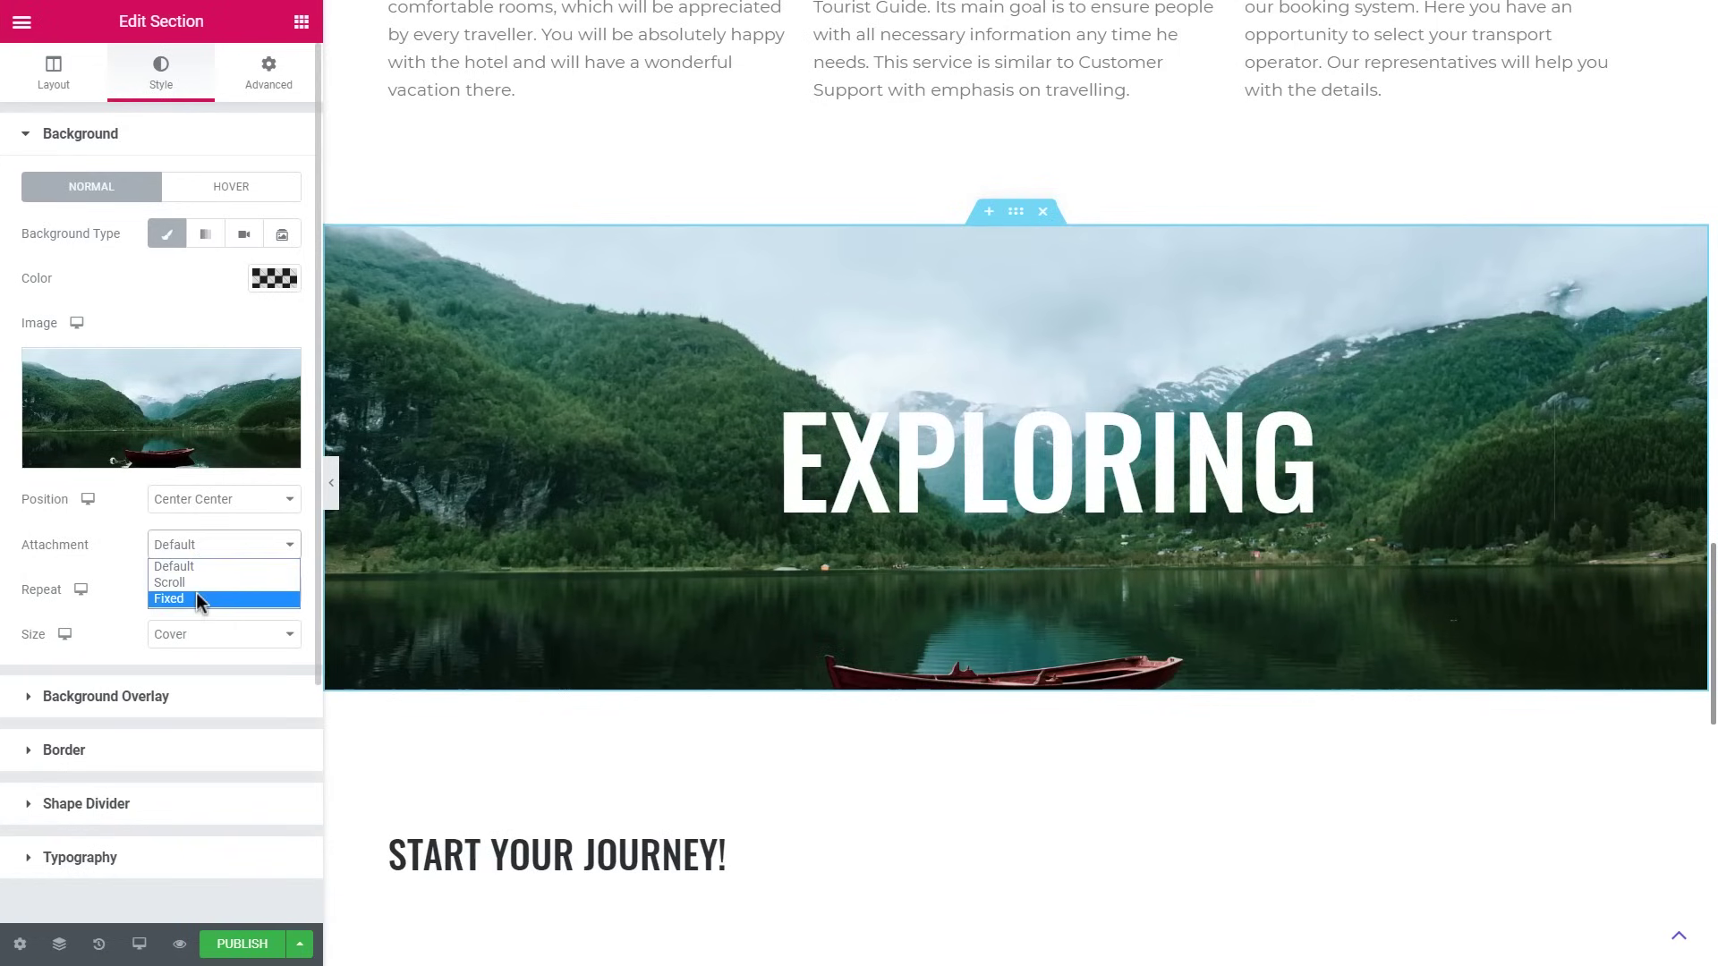
{"action": "left_click", "coordinate": [196, 599]}
{"action": "scroll", "coordinate": [648, 724], "scroll_direction": "down", "scroll_amount": 3}
{"action": "scroll", "coordinate": [648, 724], "scroll_direction": "up", "scroll_amount": 8}
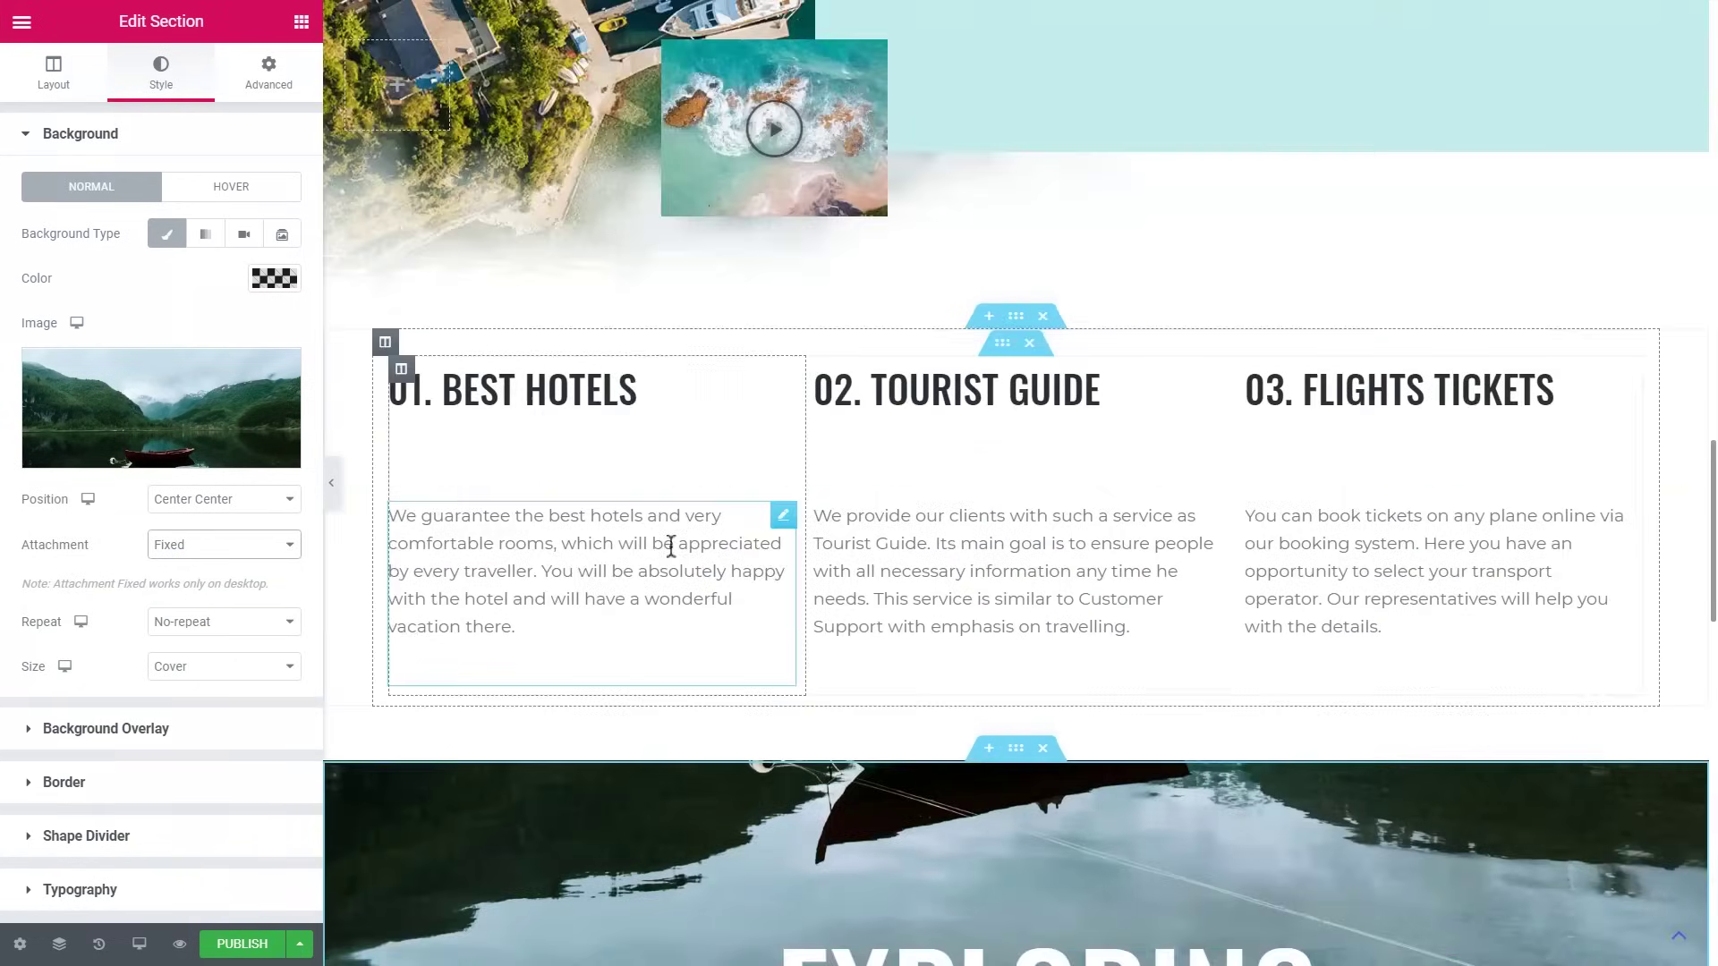
{"action": "scroll", "coordinate": [671, 525], "scroll_direction": "down", "scroll_amount": 8}
{"action": "scroll", "coordinate": [671, 525], "scroll_direction": "down", "scroll_amount": 4}
{"action": "scroll", "coordinate": [672, 525], "scroll_direction": "up", "scroll_amount": 6}
{"action": "scroll", "coordinate": [672, 524], "scroll_direction": "up", "scroll_amount": 3}
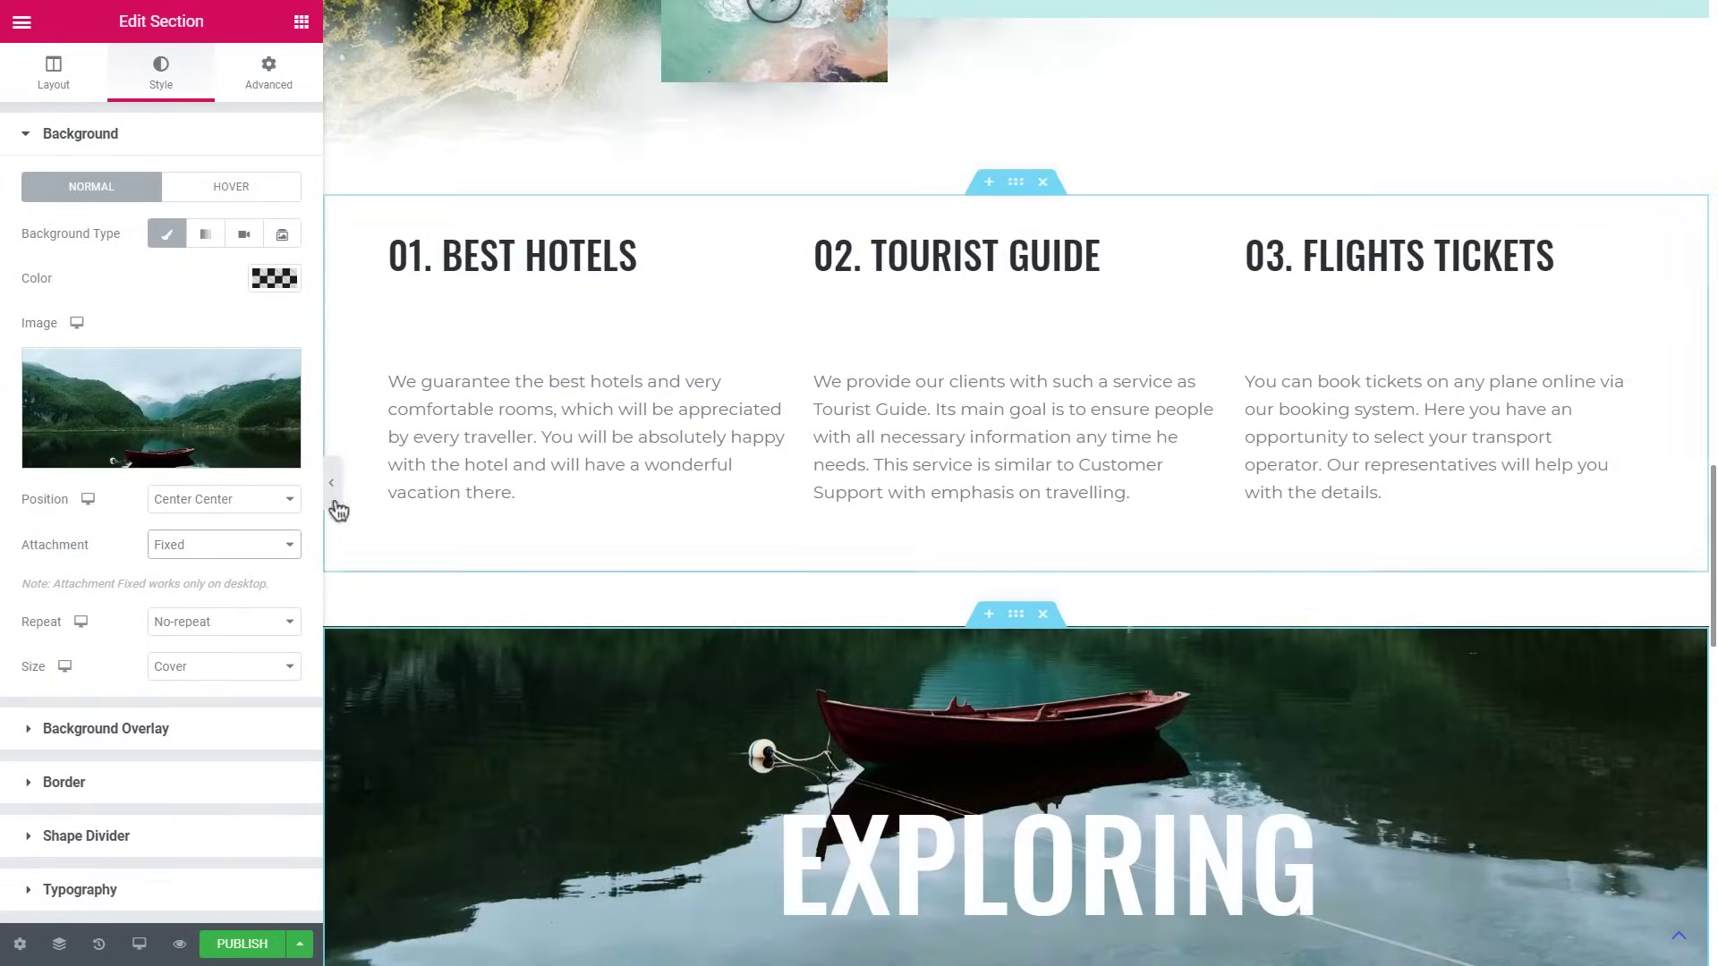
{"action": "left_click", "coordinate": [331, 483]}
{"action": "scroll", "coordinate": [452, 481], "scroll_direction": "down", "scroll_amount": 5}
{"action": "scroll", "coordinate": [453, 480], "scroll_direction": "down", "scroll_amount": 5}
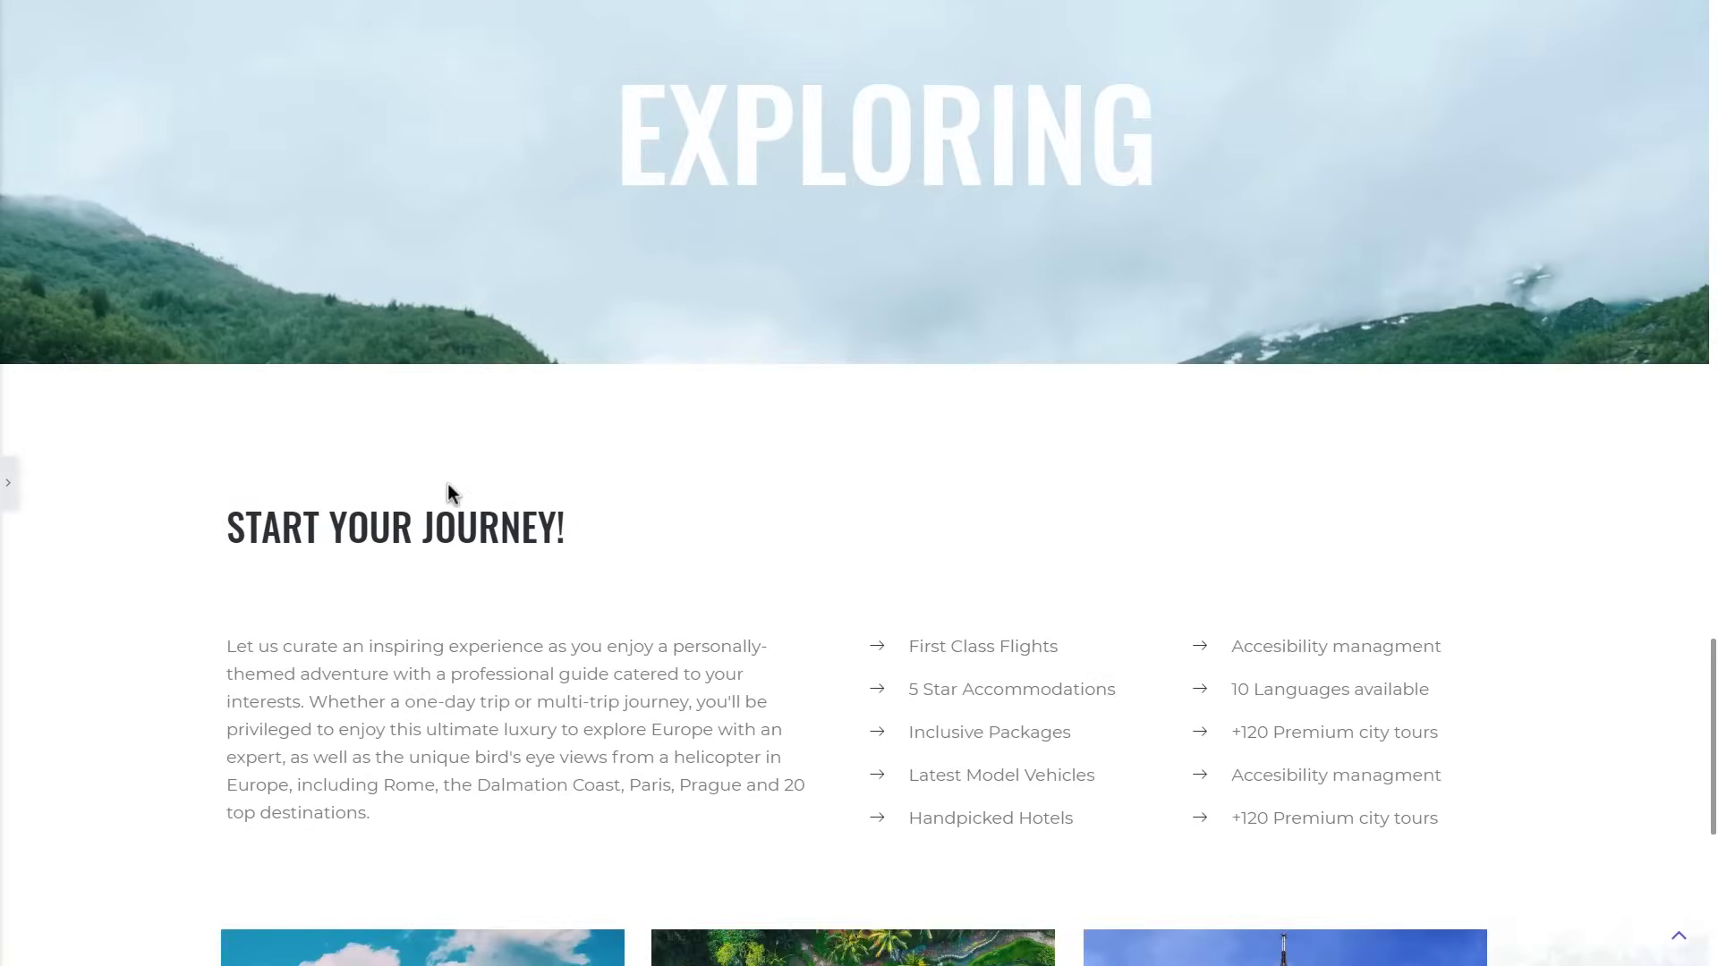
{"action": "scroll", "coordinate": [447, 484], "scroll_direction": "up", "scroll_amount": 4}
{"action": "scroll", "coordinate": [447, 484], "scroll_direction": "up", "scroll_amount": 3}
{"action": "scroll", "coordinate": [447, 484], "scroll_direction": "down", "scroll_amount": 3}
{"action": "scroll", "coordinate": [447, 484], "scroll_direction": "down", "scroll_amount": 4}
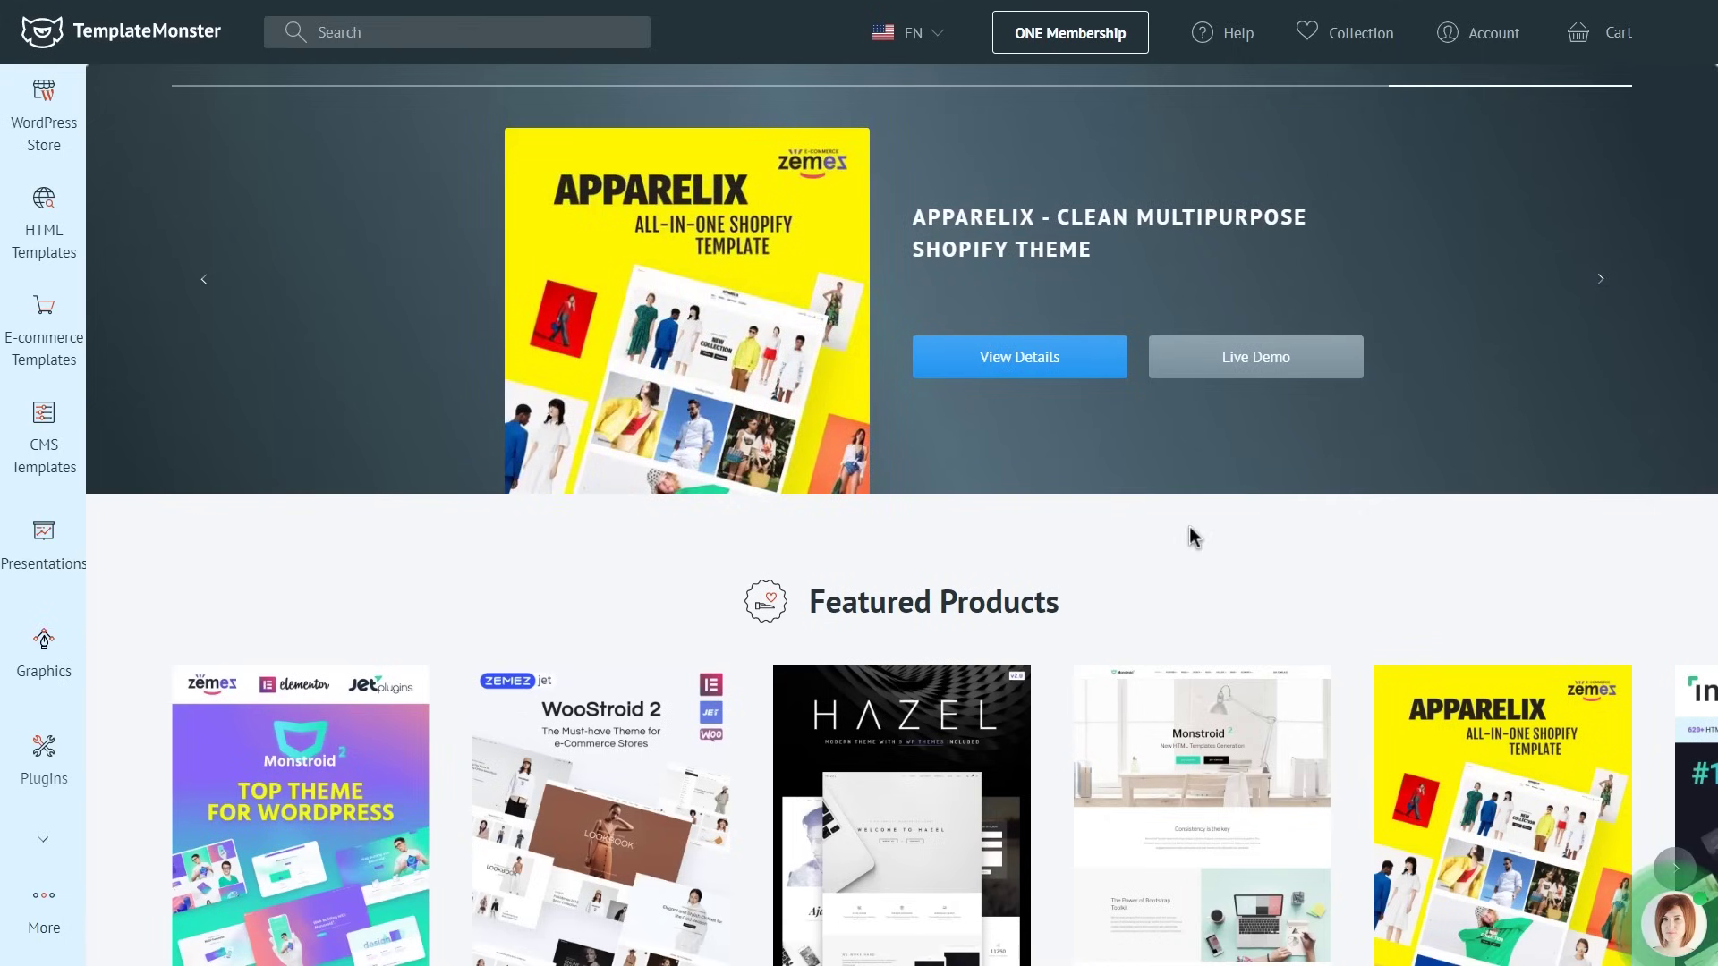
{"action": "scroll", "coordinate": [1073, 584], "scroll_direction": "down", "scroll_amount": 5}
{"action": "scroll", "coordinate": [1075, 584], "scroll_direction": "down", "scroll_amount": 3}
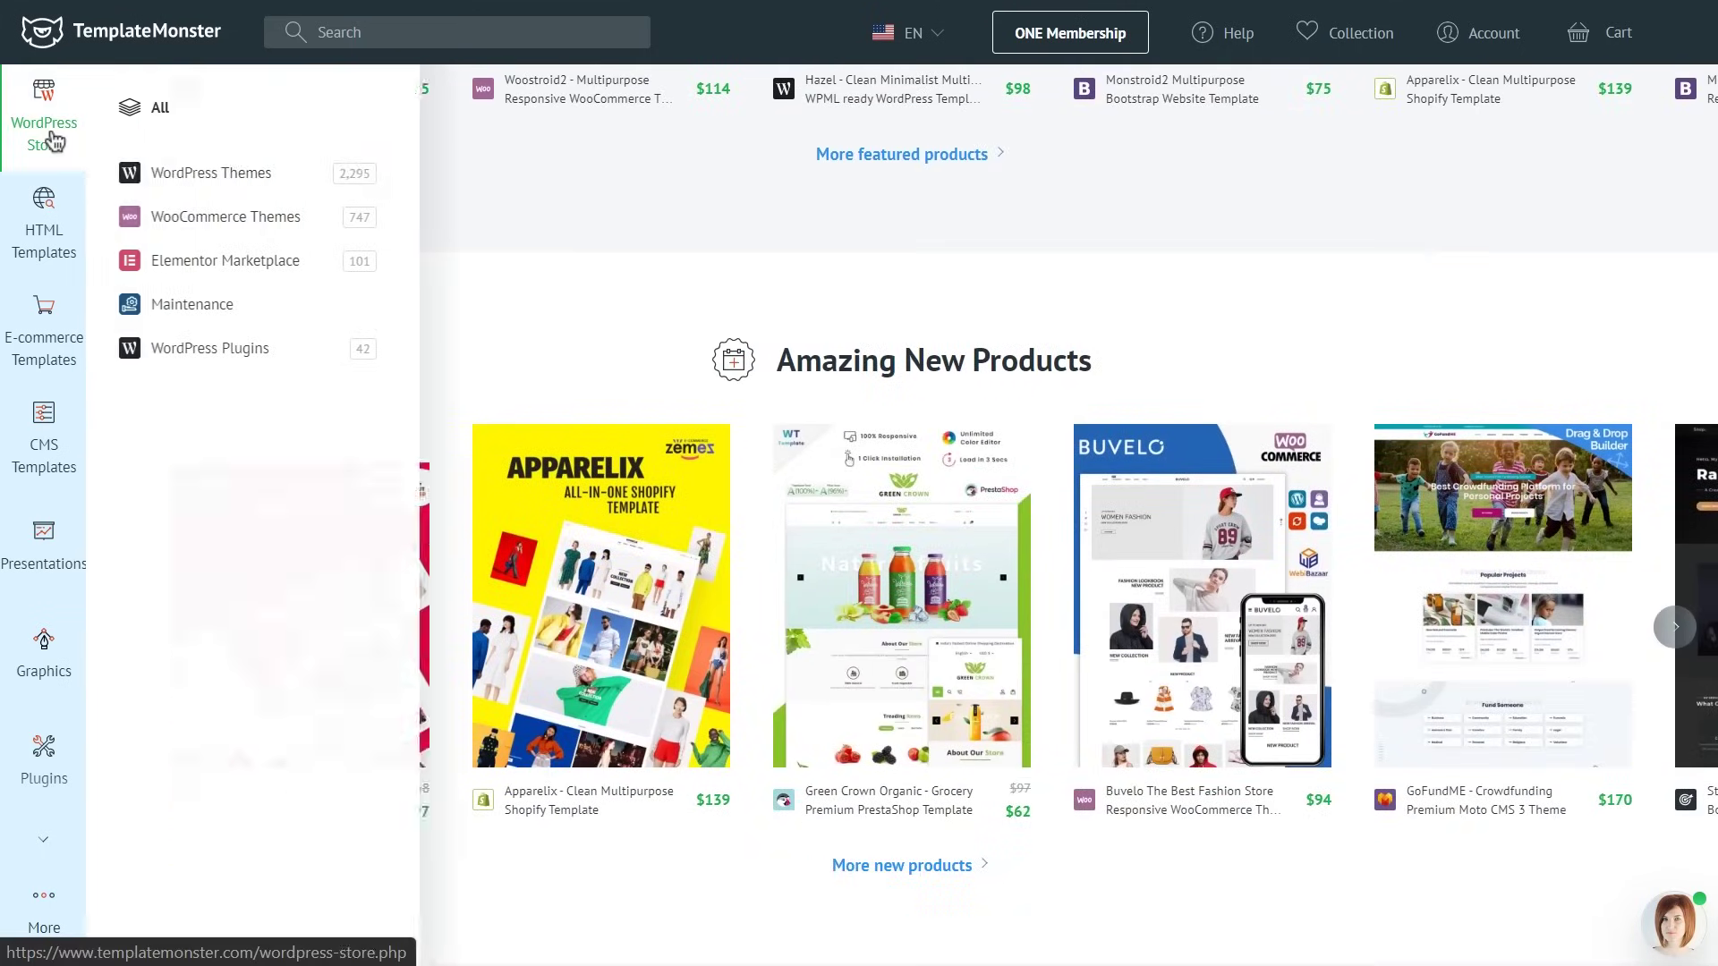
- Choose WordPress Themes under the WordPress Store sidebar menu
{"action": "left_click", "coordinate": [221, 173]}
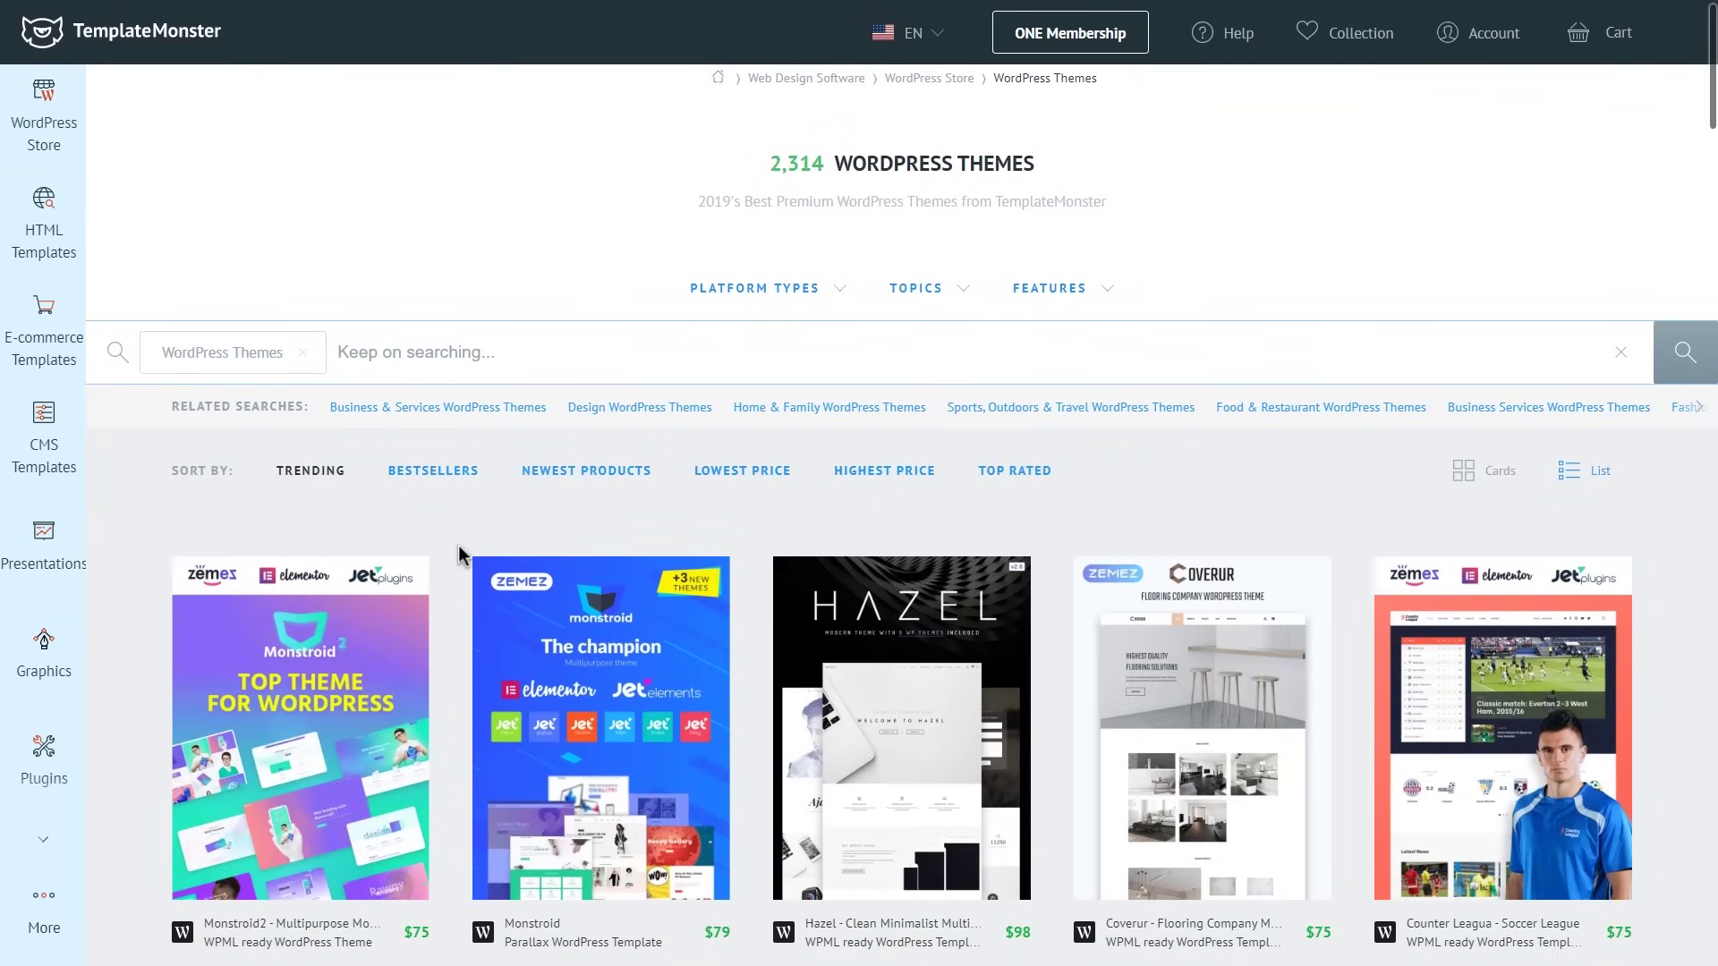